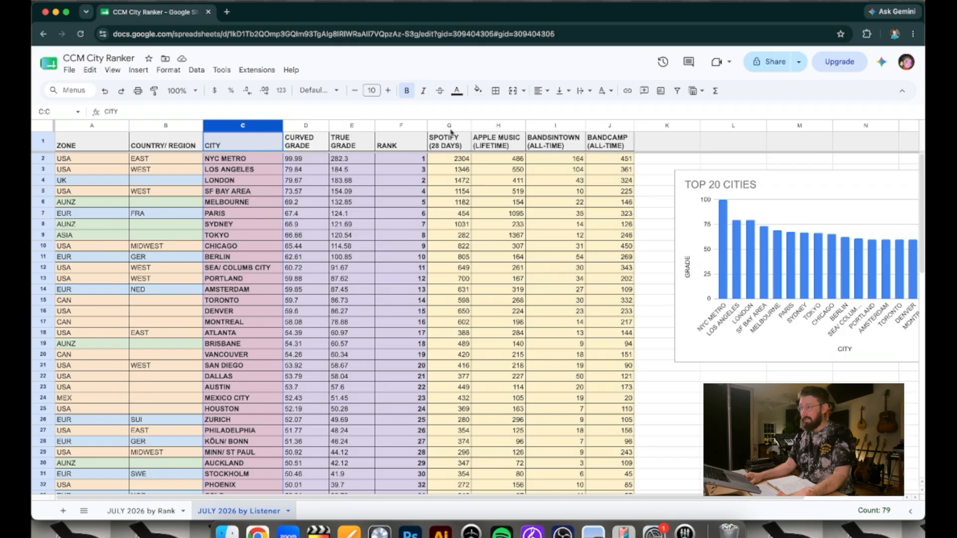
Look through the city list down to the New Orleans row, then select the four platform columns from Spotify to Bandcamp
scroll(325, 207, "down", 15)
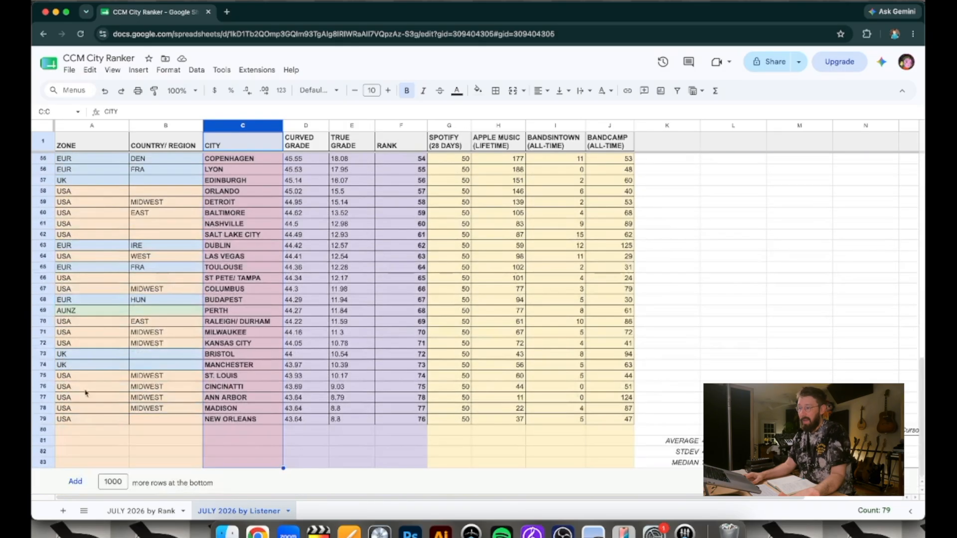
left_click(43, 421)
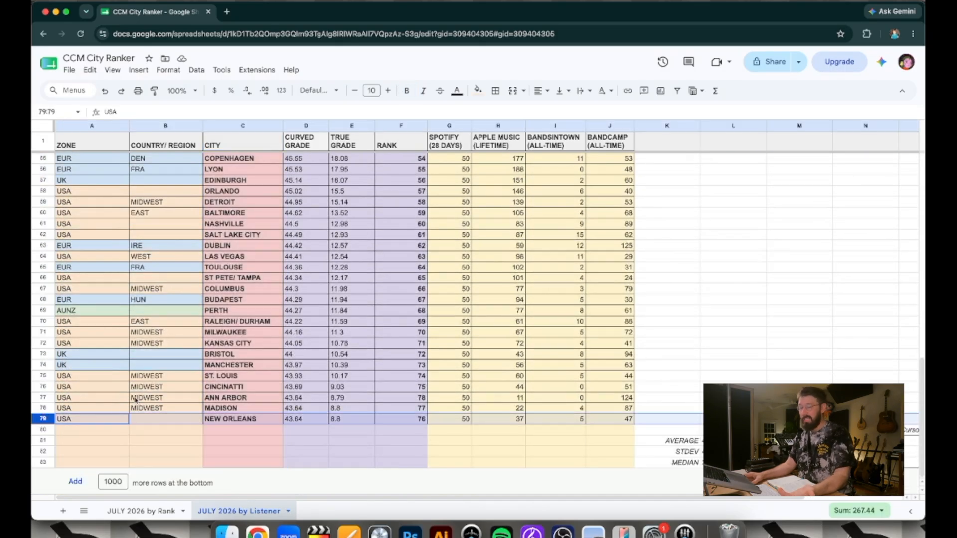
scroll(184, 397, "up", 15)
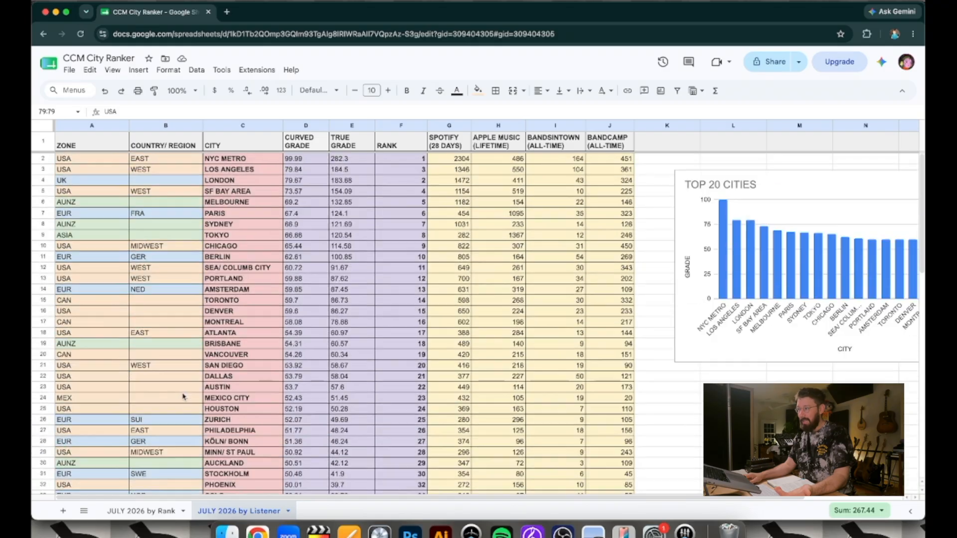
left_click(452, 126)
left_click(600, 124, "shift")
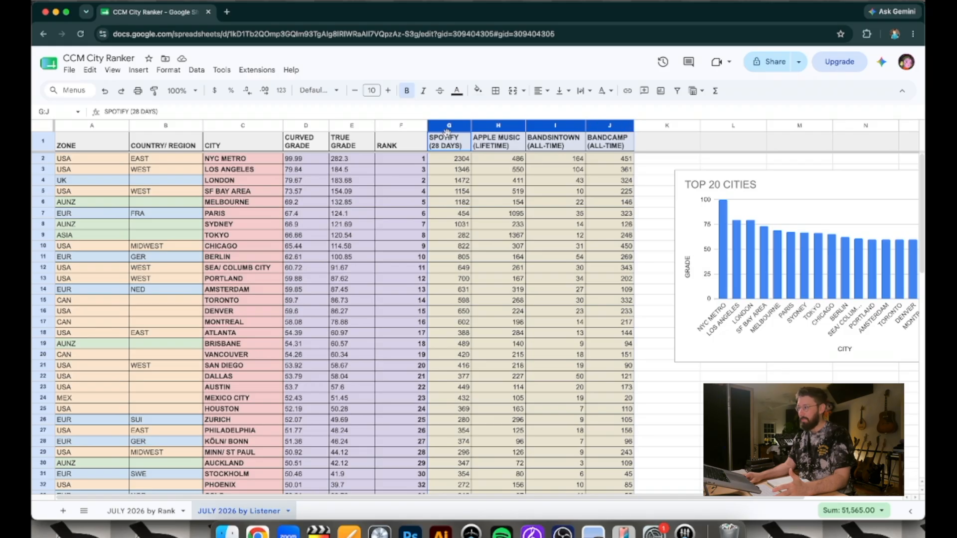
Examine the Spotify 28-day figures, starting from the column heading and NYC Metro's value and continuing down the city list
left_click(447, 145)
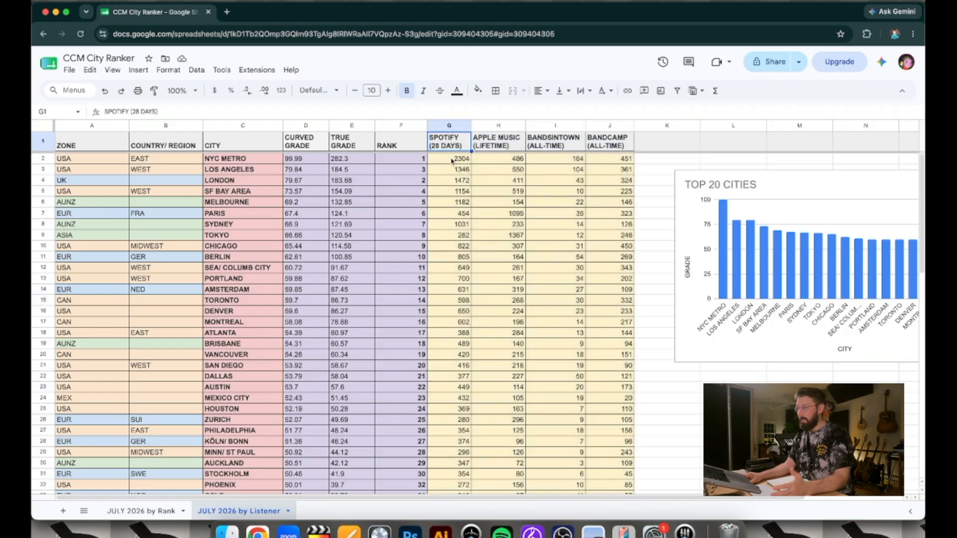
left_click(445, 159)
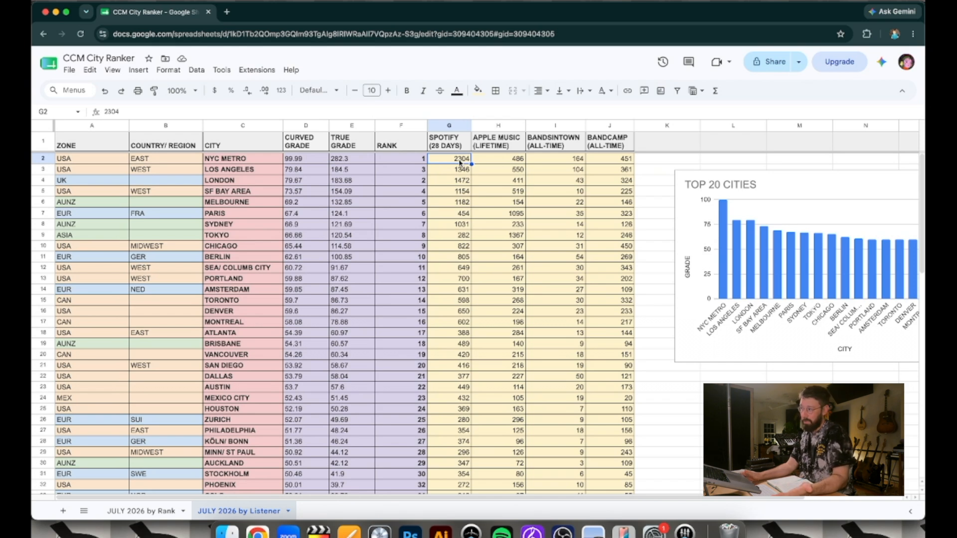
scroll(459, 162, "down", 1)
scroll(459, 161, "up", 1)
scroll(464, 271, "down", 3)
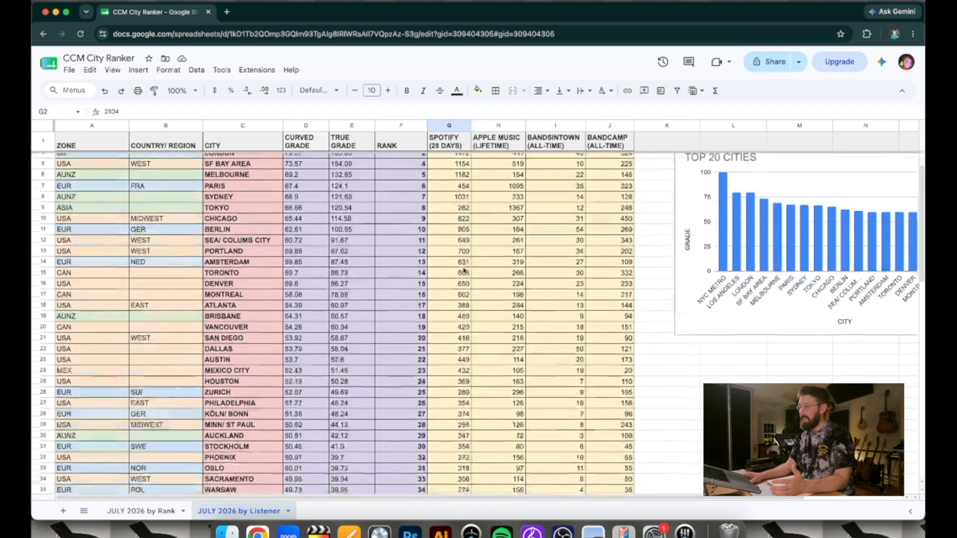
scroll(464, 271, "down", 10)
scroll(464, 270, "down", 6)
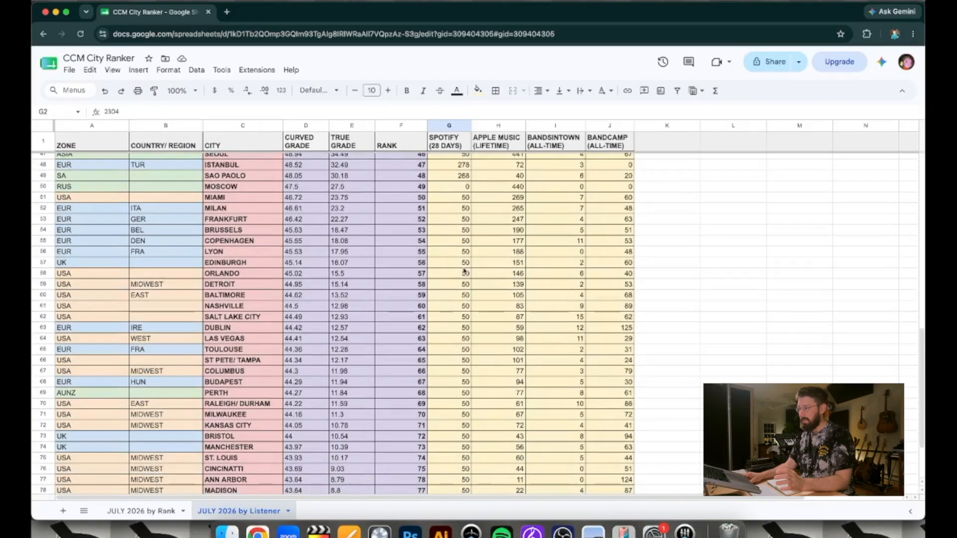
Examine the Spotify figures around Miami's value and compare them with the cities ranked above and below it
left_click(462, 197)
scroll(459, 299, "down", 2)
scroll(441, 369, "up", 5)
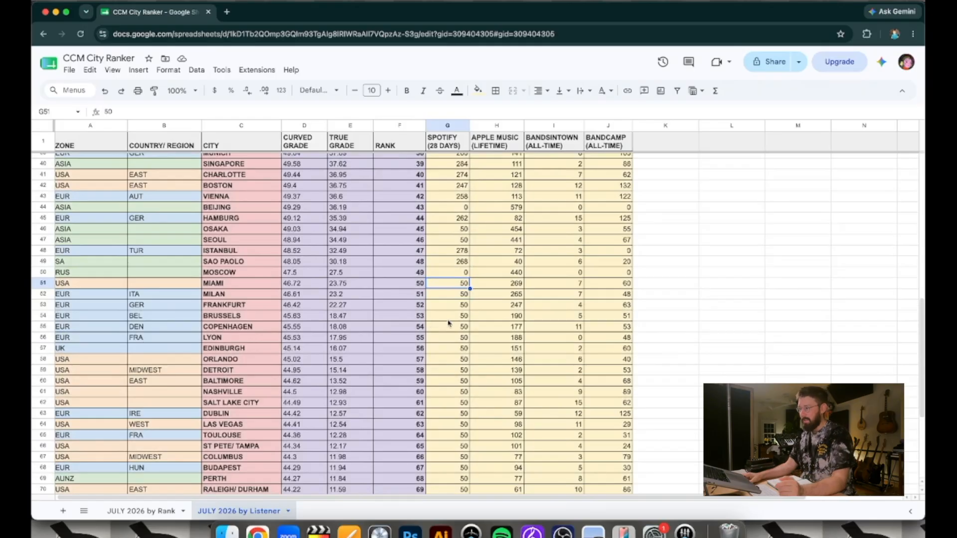
scroll(430, 323, "up", 1)
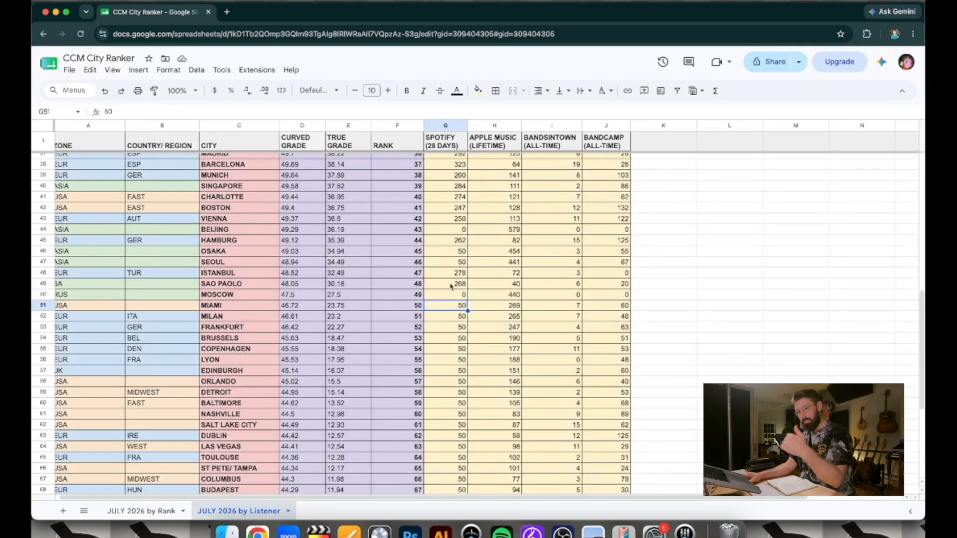
scroll(451, 286, "down", 1)
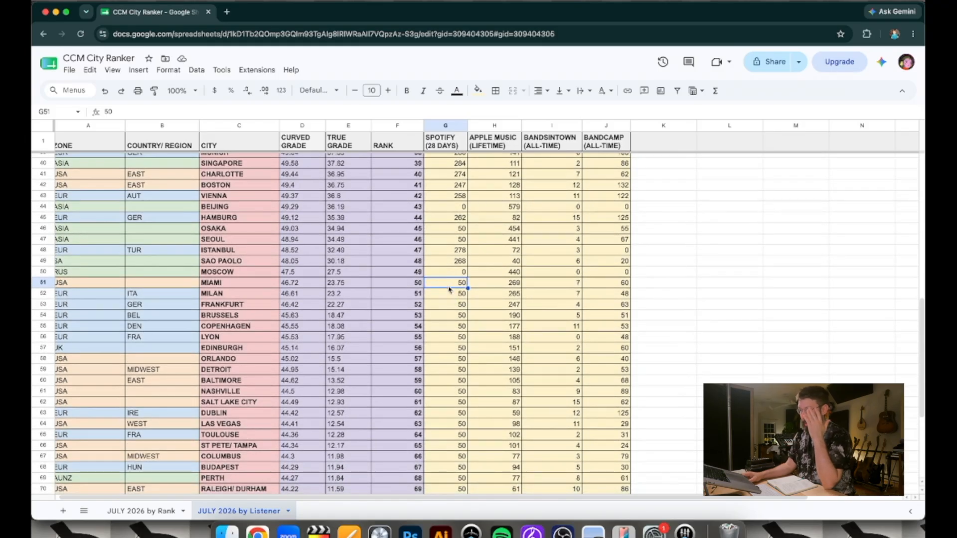
scroll(449, 289, "down", 2)
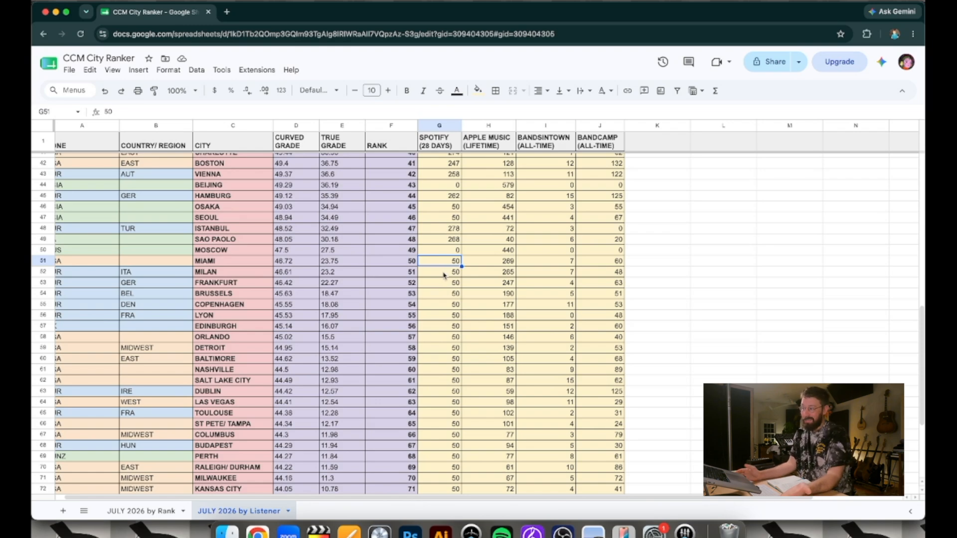
scroll(445, 279, "down", 4)
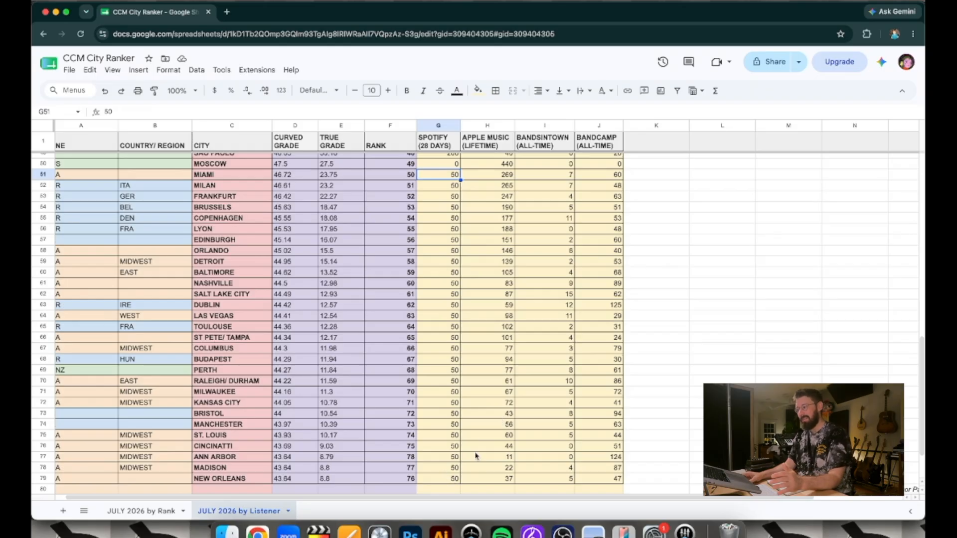
scroll(455, 455, "up", 5)
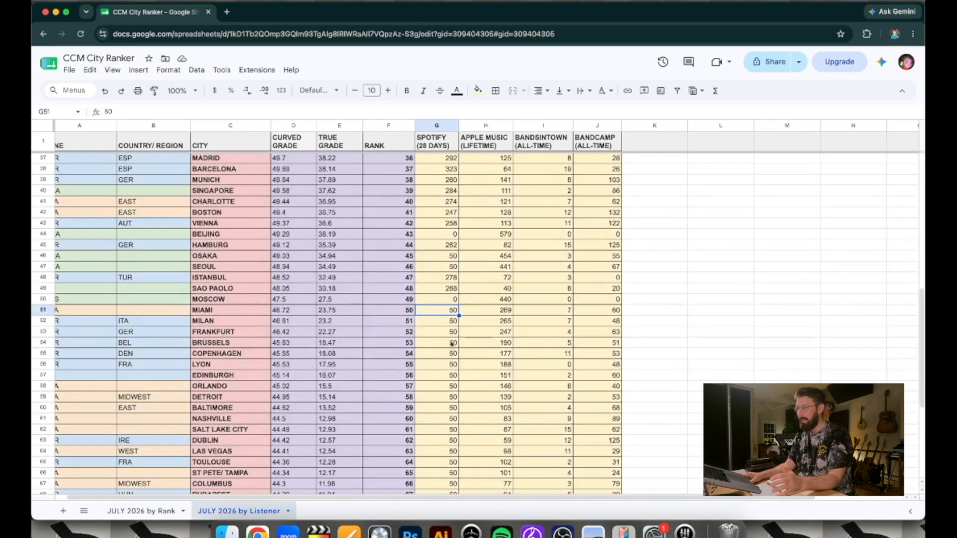
Check Beijing's Spotify value against its city entry
left_click(445, 234)
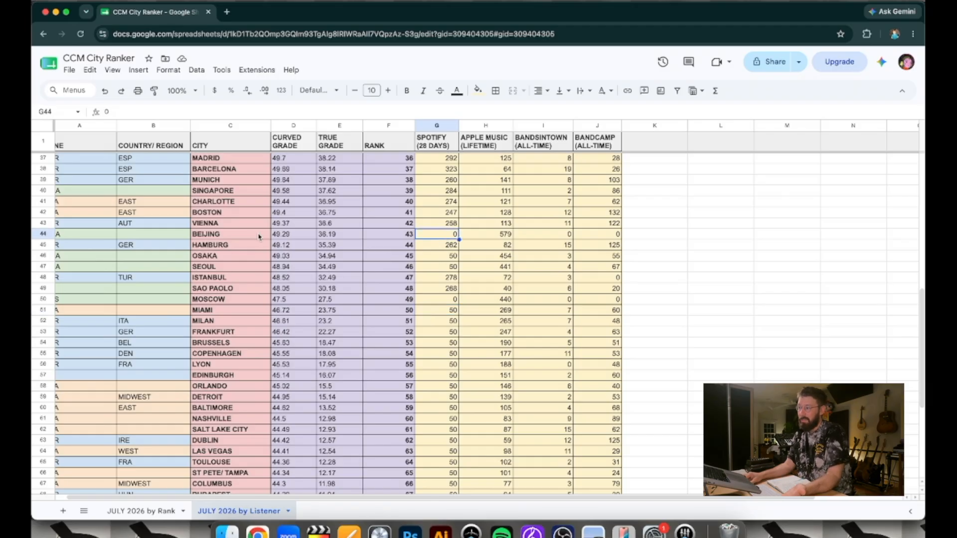
scroll(259, 236, "left", 2)
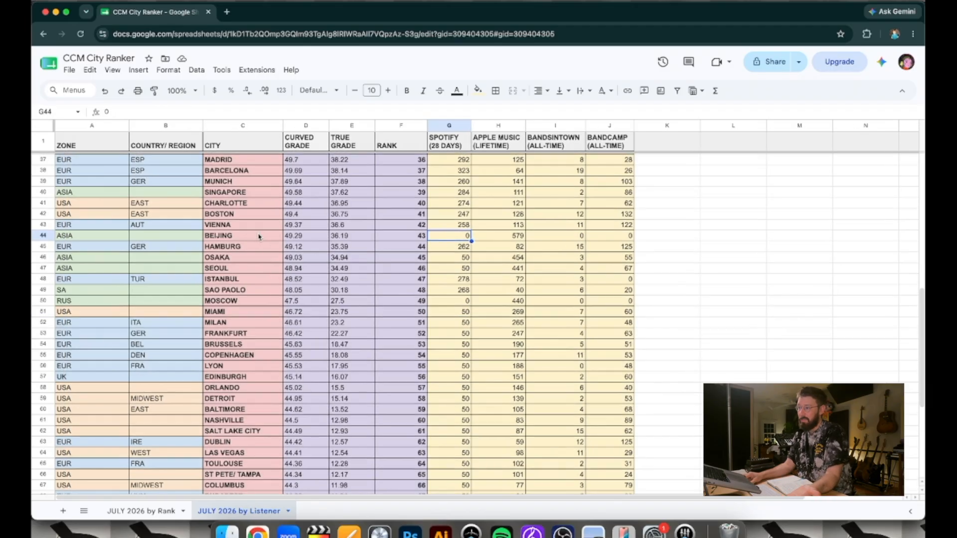
left_click(216, 237)
left_click(461, 238)
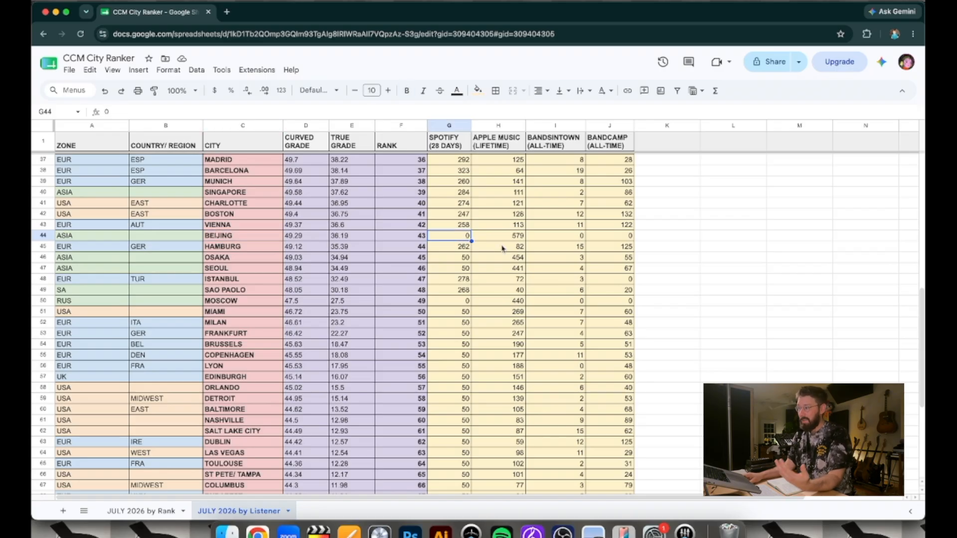
Select the Apple Music (Lifetime) column and look through its figures for the listed cities
scroll(504, 249, "up", 10)
left_click(515, 146)
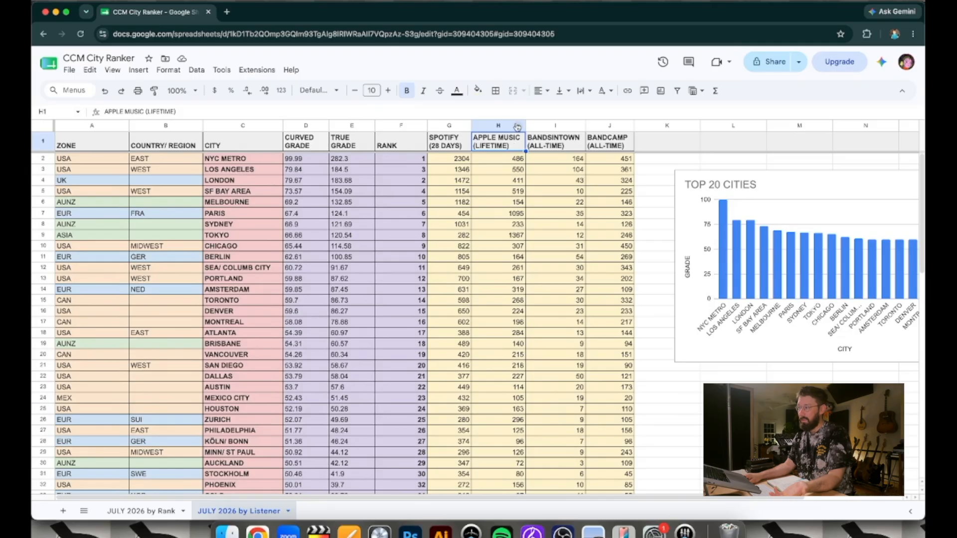
right_click(513, 125)
left_click(503, 124)
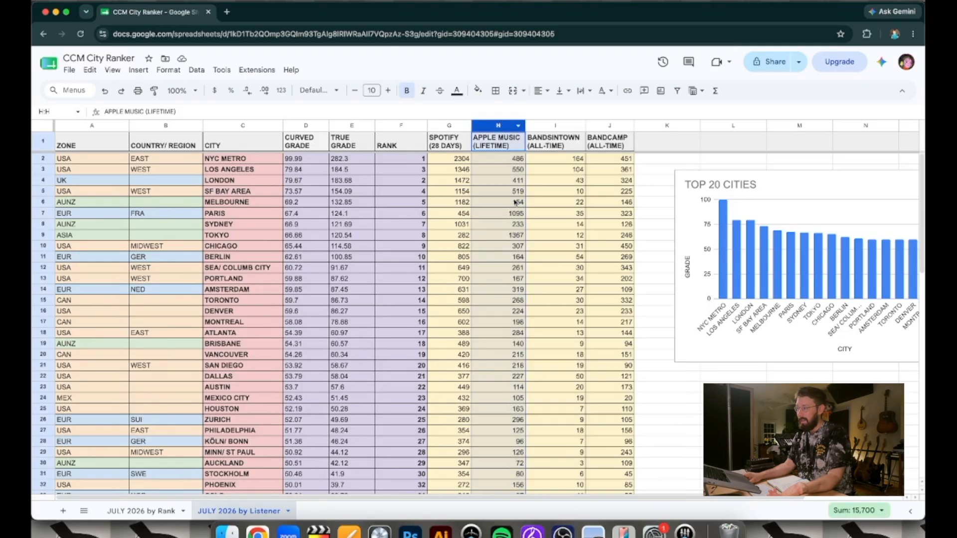
scroll(501, 226, "down", 6)
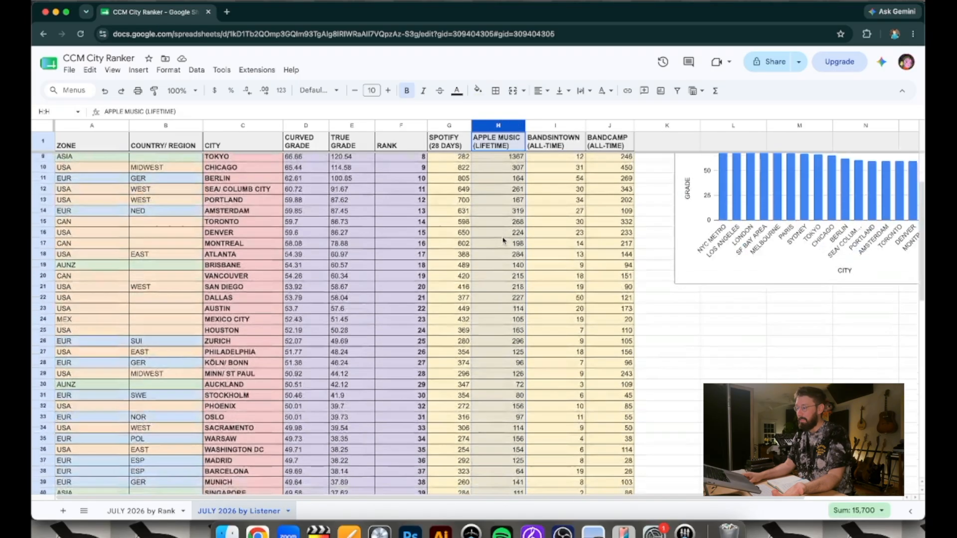
scroll(548, 224, "up", 6)
Review the all-time Bandsintown column and the all-time Bandcamp column in turn, down the city list
left_click(555, 124)
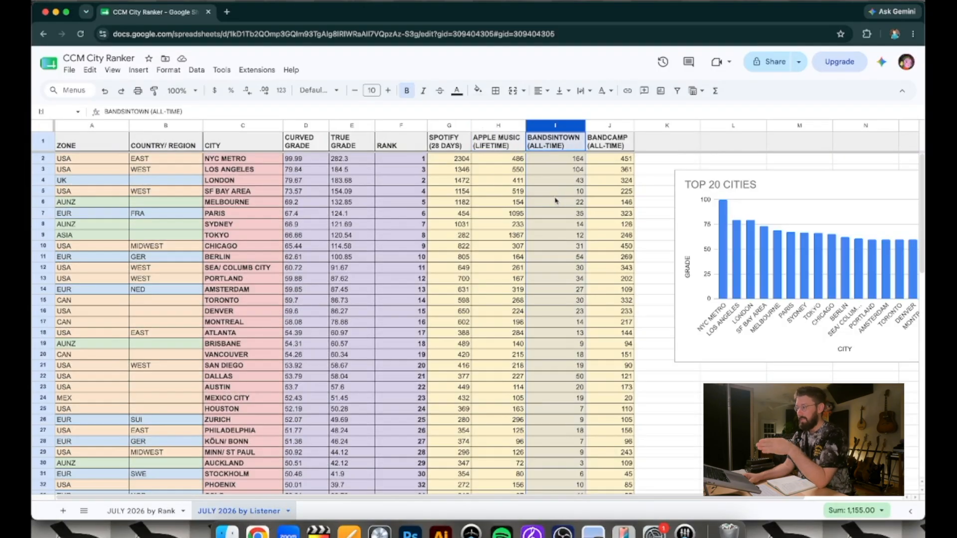
scroll(555, 201, "down", 9)
scroll(555, 201, "up", 9)
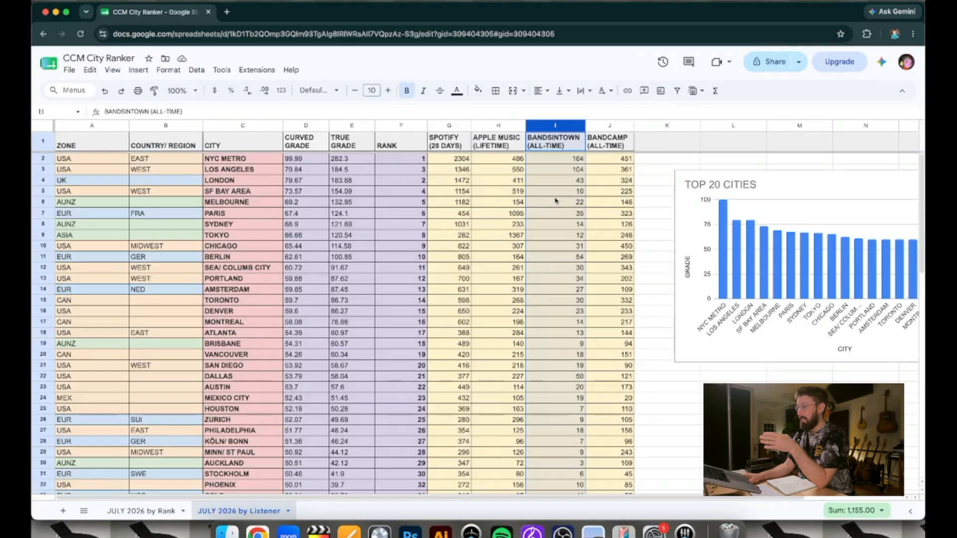
left_click(605, 125)
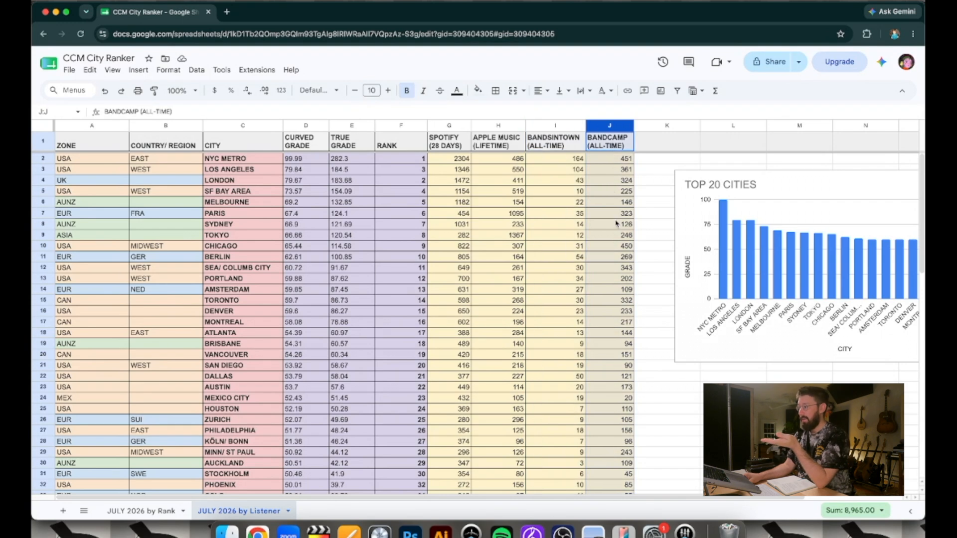
scroll(616, 224, "down", 9)
scroll(614, 224, "down", 10)
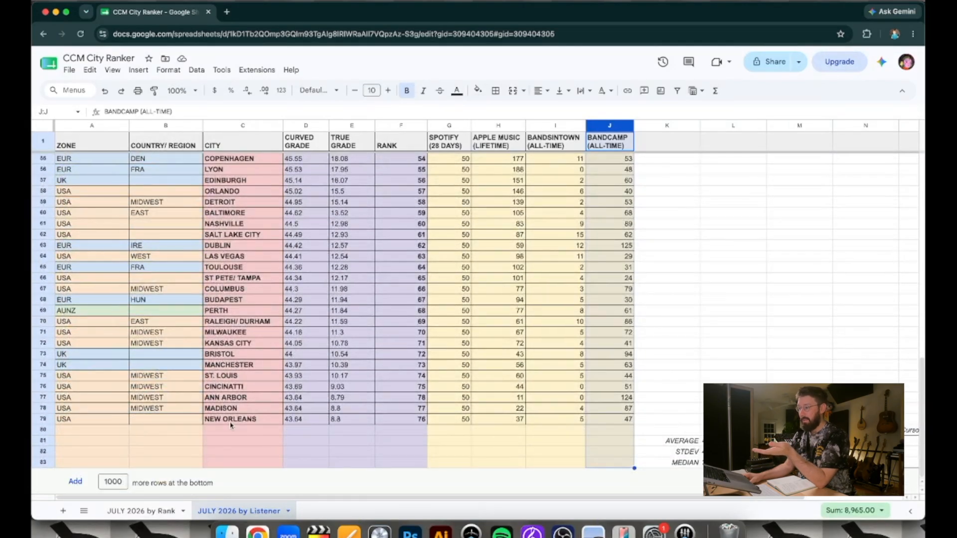
Compare the city entries for New Orleans, Raleigh/Durham, NYC Metro and Sea/Columb City, returning to Raleigh/Durham
left_click(231, 421)
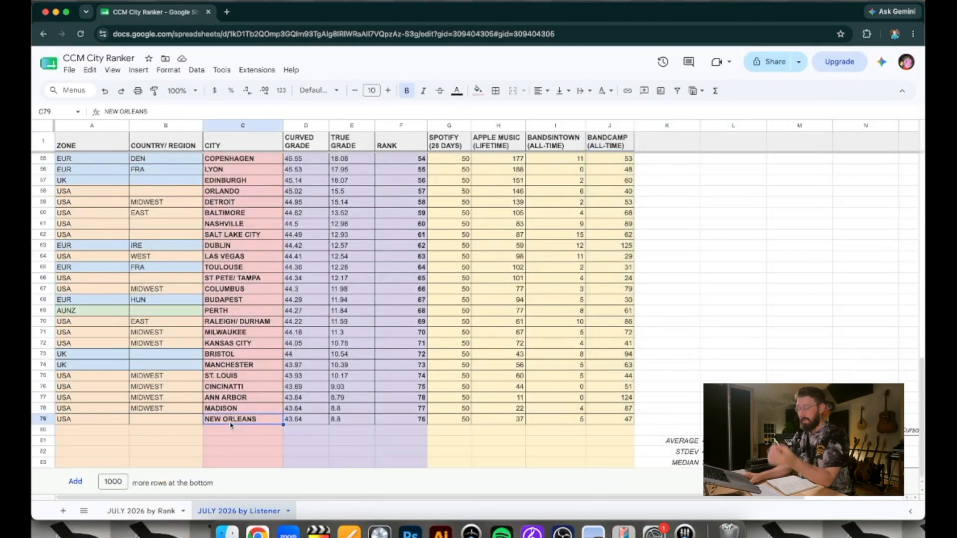
left_click(235, 323)
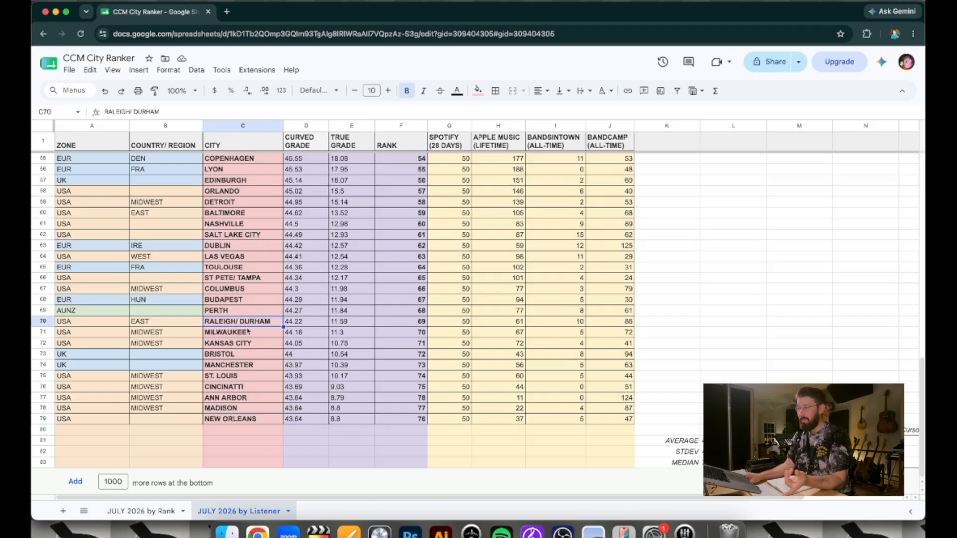
scroll(244, 324, "up", 10)
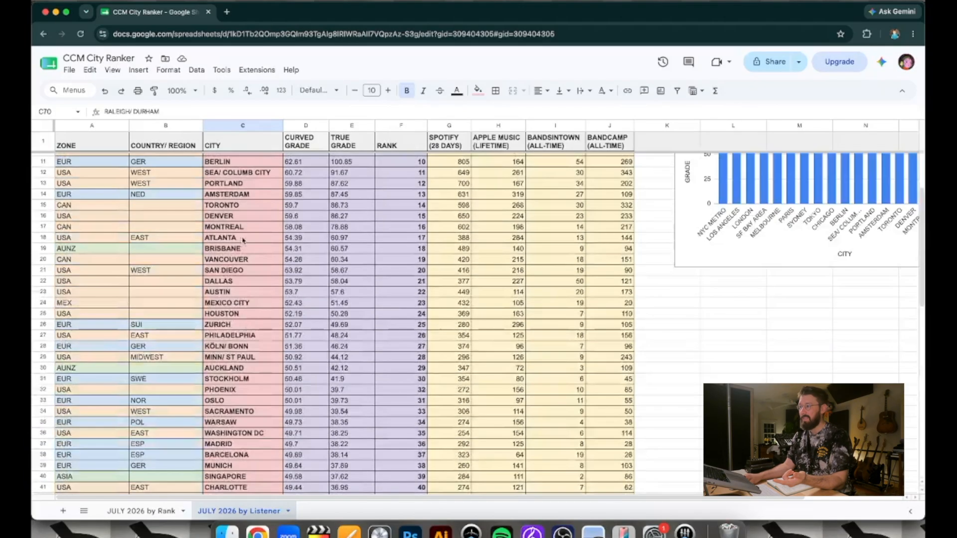
left_click(245, 160)
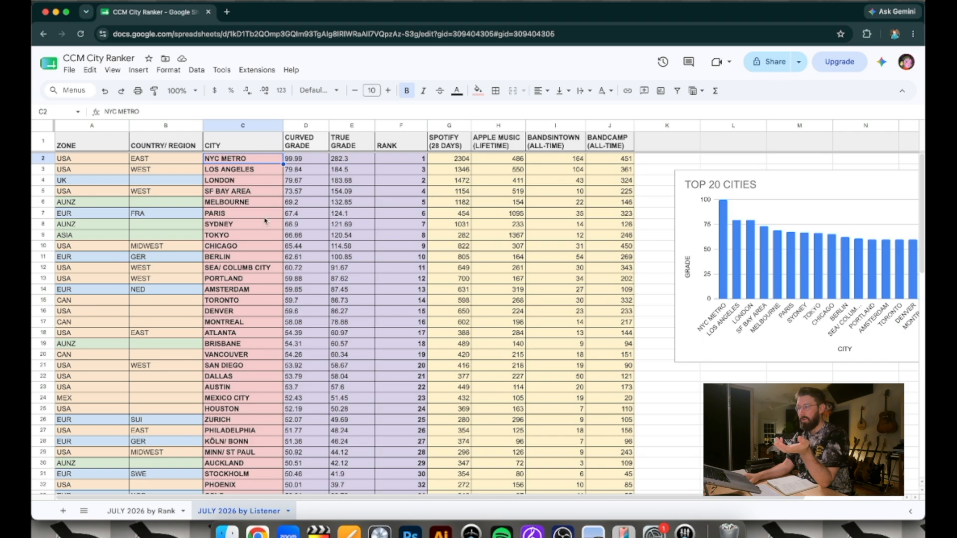
left_click(258, 269)
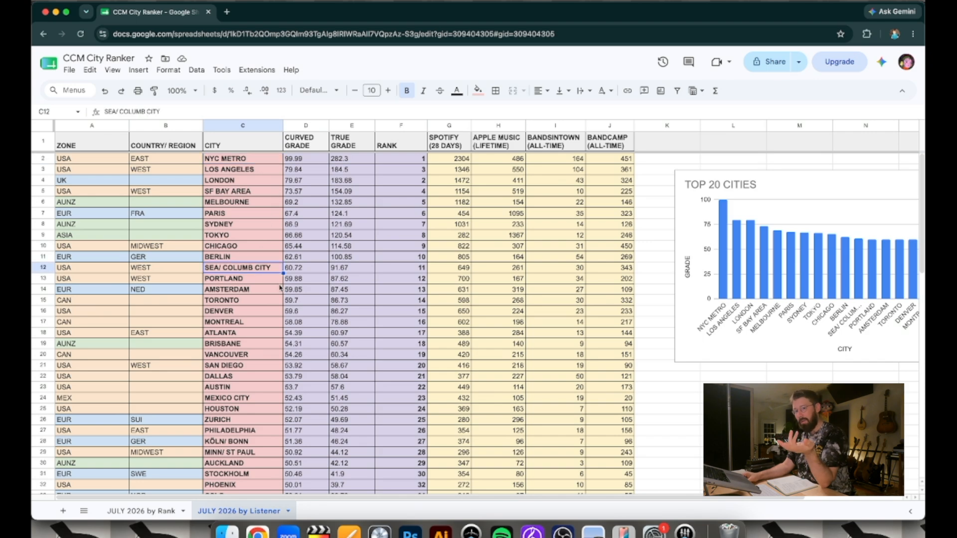
scroll(280, 288, "down", 10)
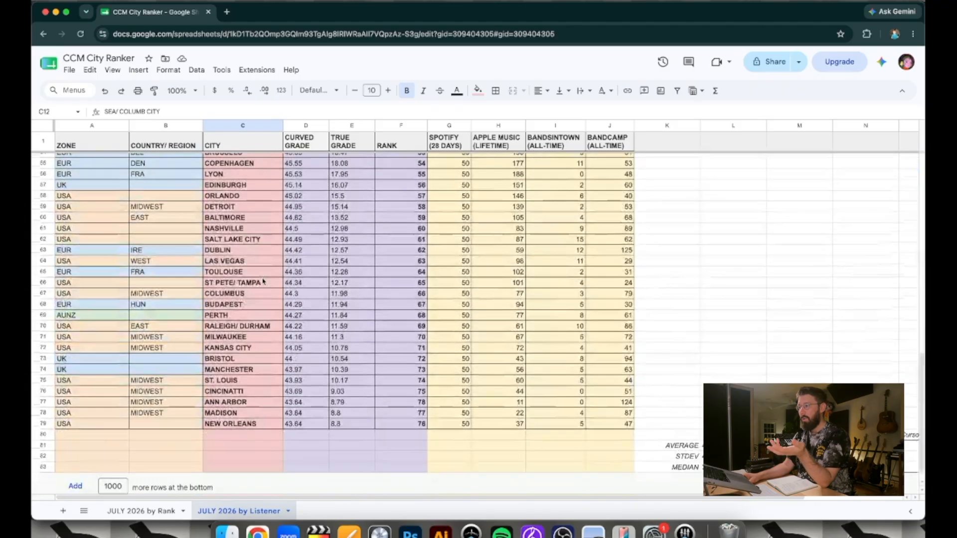
left_click(255, 327)
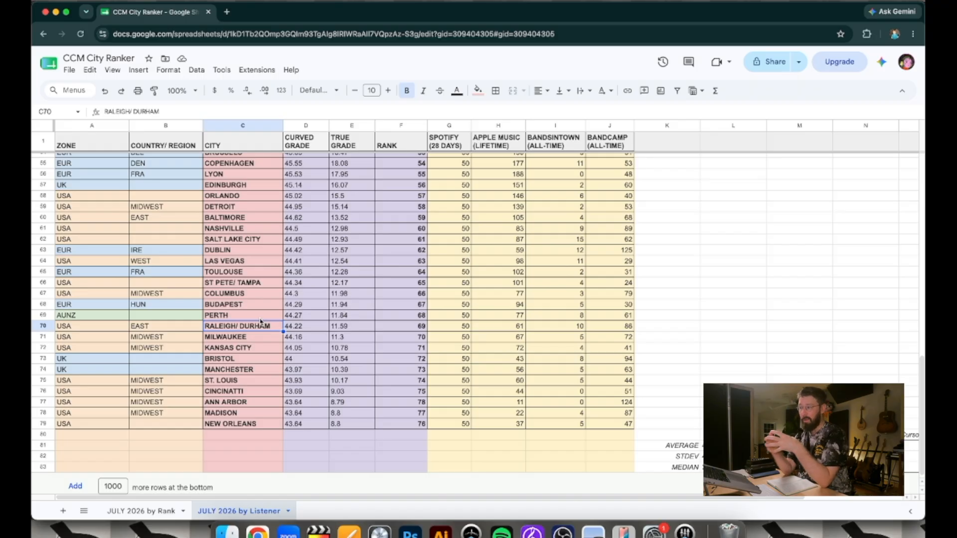
Look at the Köln/Bonn city entry, then return to the highest-ranked cities in the list
scroll(260, 321, "up", 10)
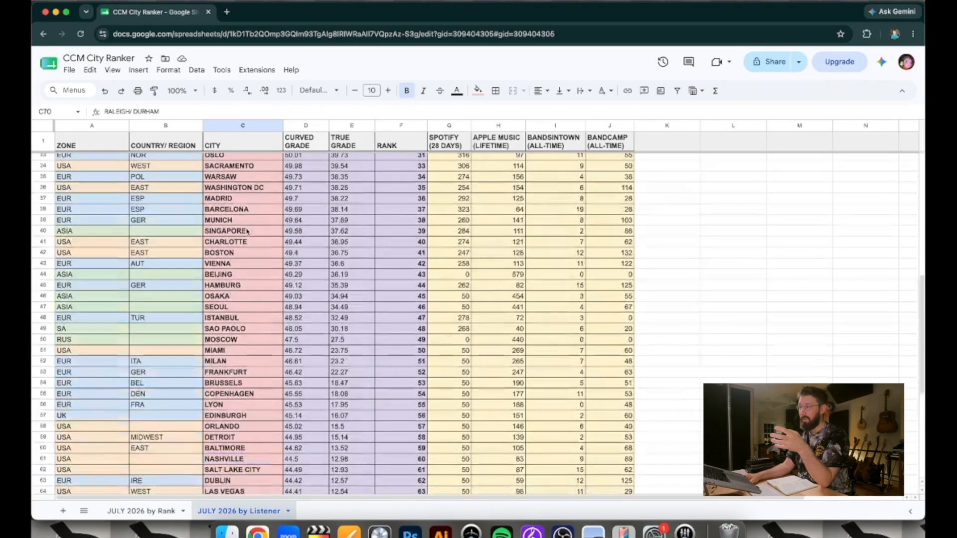
scroll(247, 230, "up", 5)
left_click(256, 260)
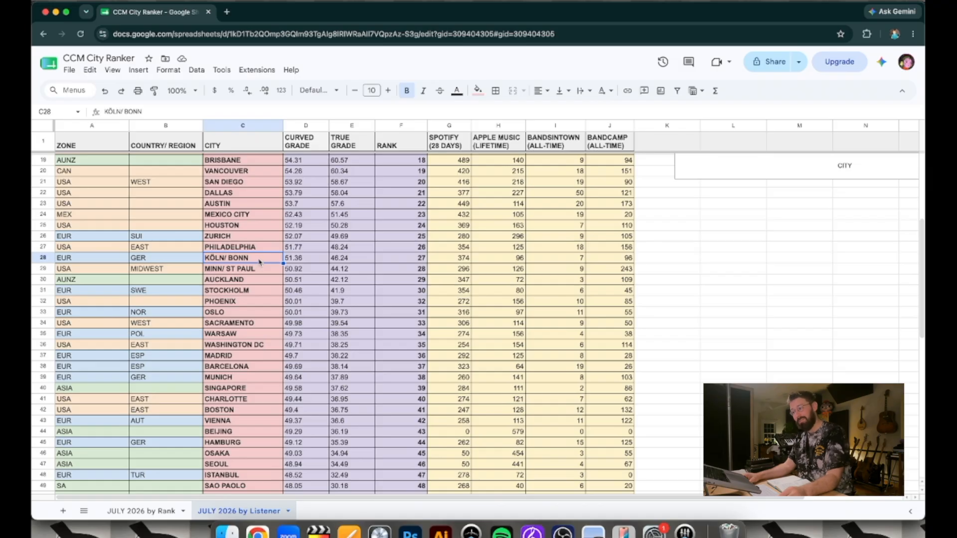
scroll(259, 261, "up", 5)
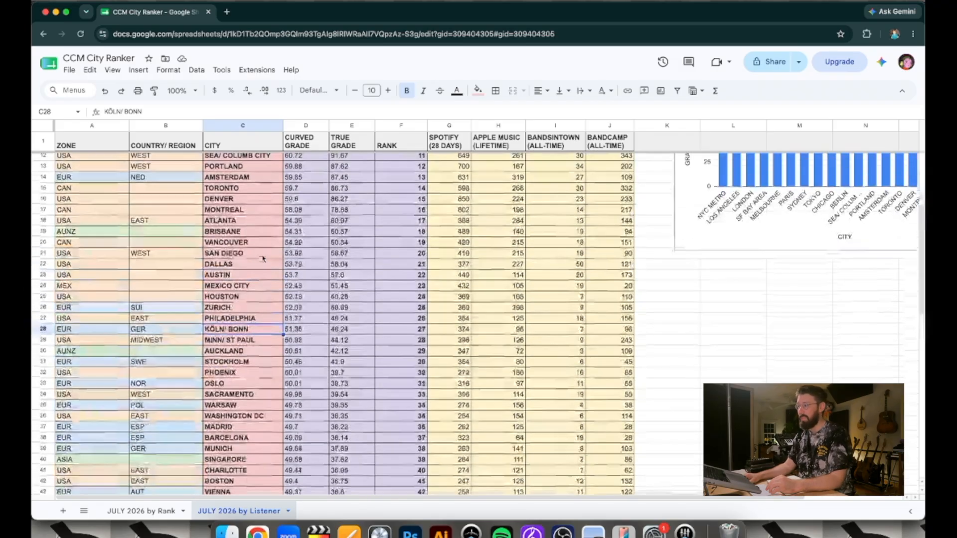
scroll(263, 258, "up", 2)
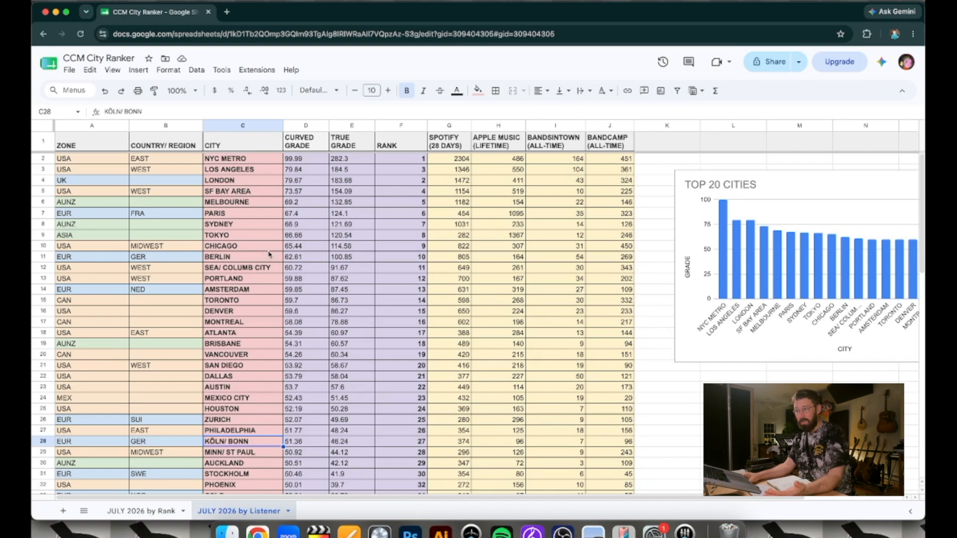
Look at the city entries for Sea/Columb City, NYC Metro and SF Bay Area in turn
left_click(244, 269)
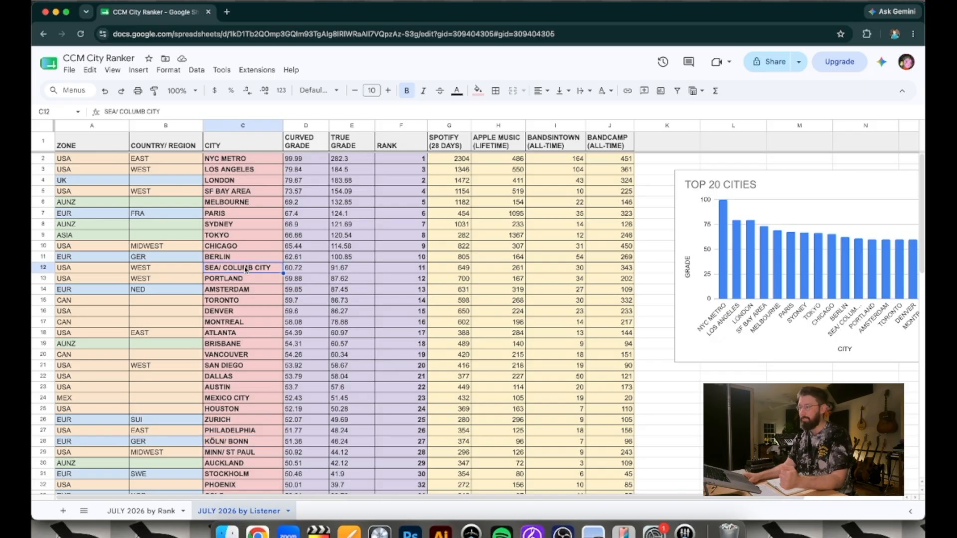
left_click(252, 157)
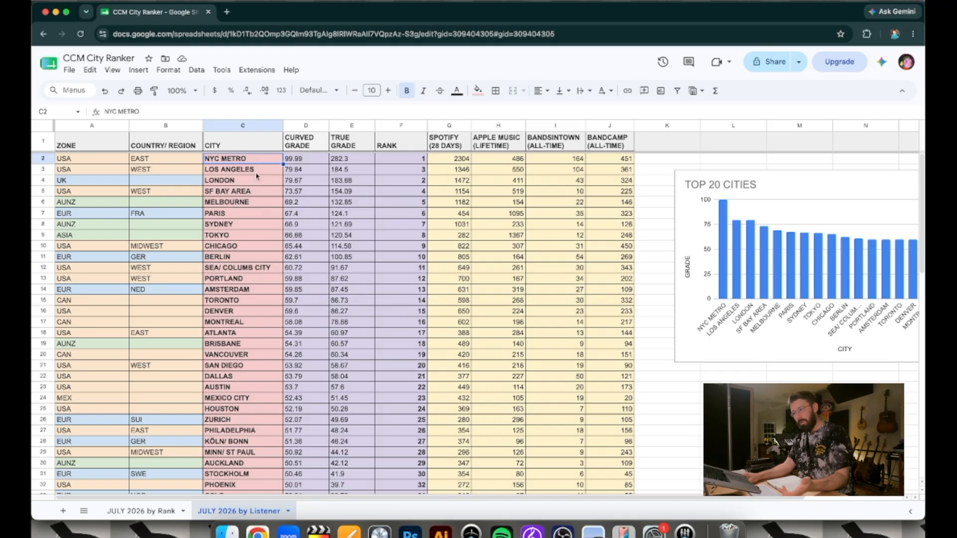
left_click(250, 191)
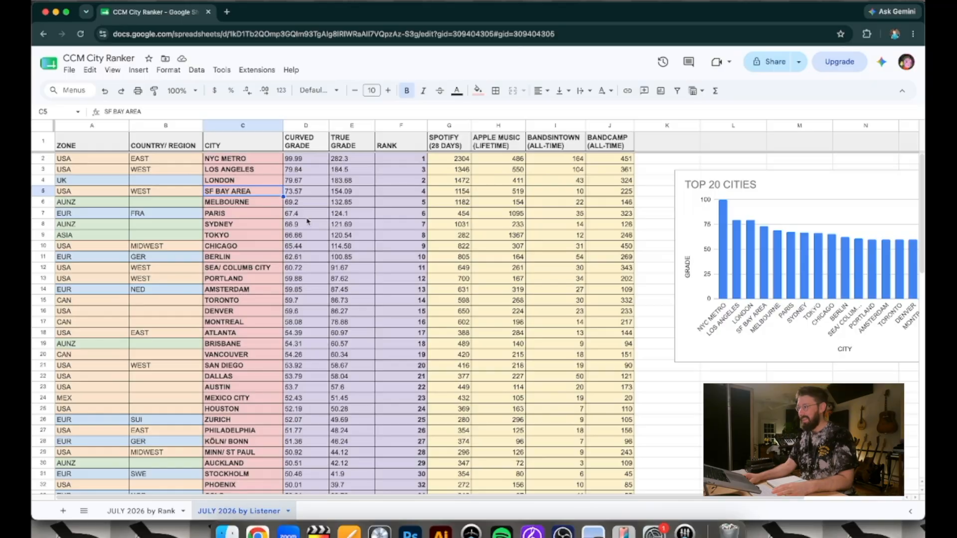
Review the headers from Spotify (28 Days) to Bandcamp (All-Time), followed by the City and True Grade columns
left_click(467, 145)
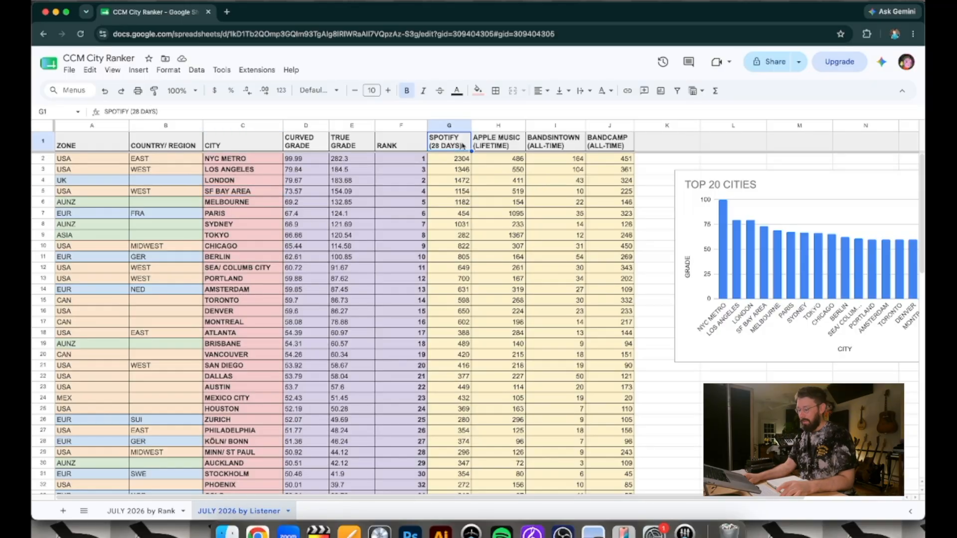
left_click(597, 145, "shift")
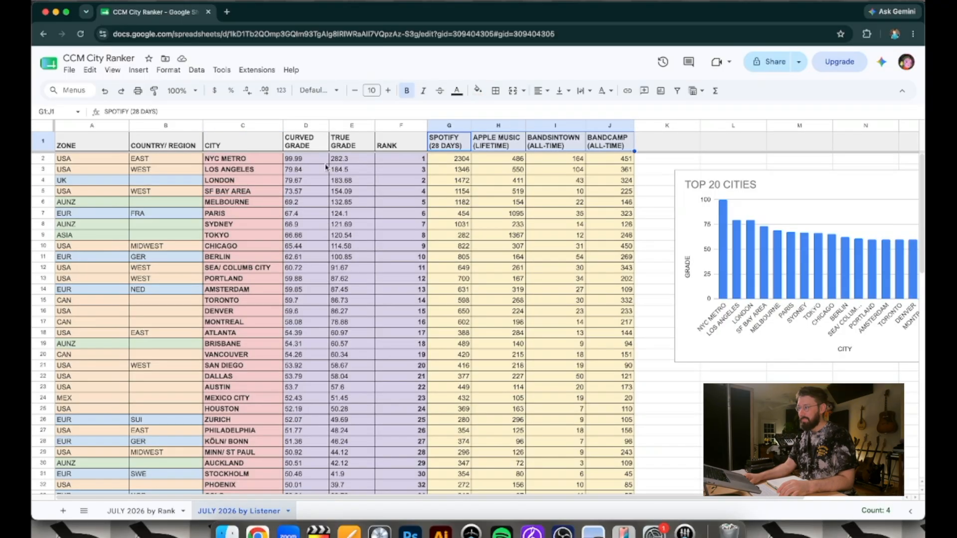
left_click(255, 144)
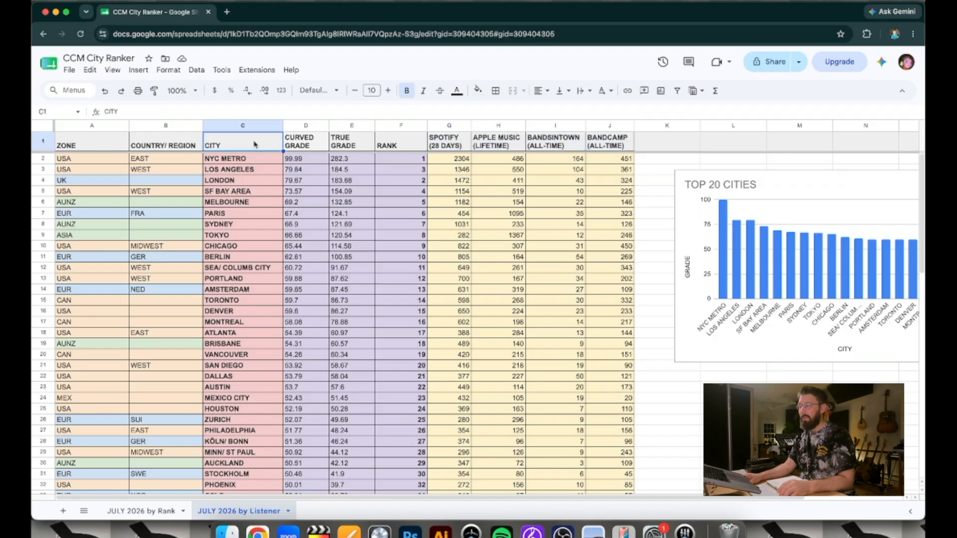
left_click(252, 128)
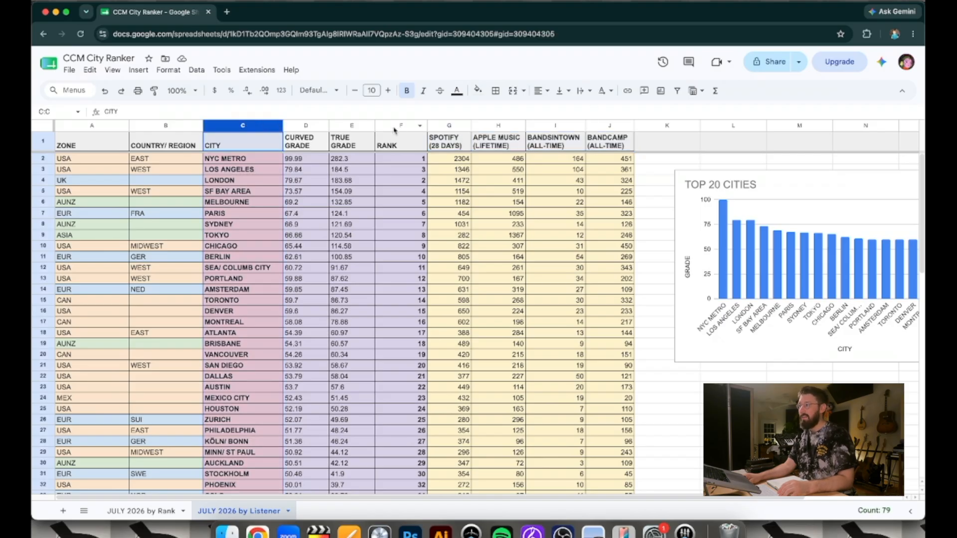
left_click(358, 125)
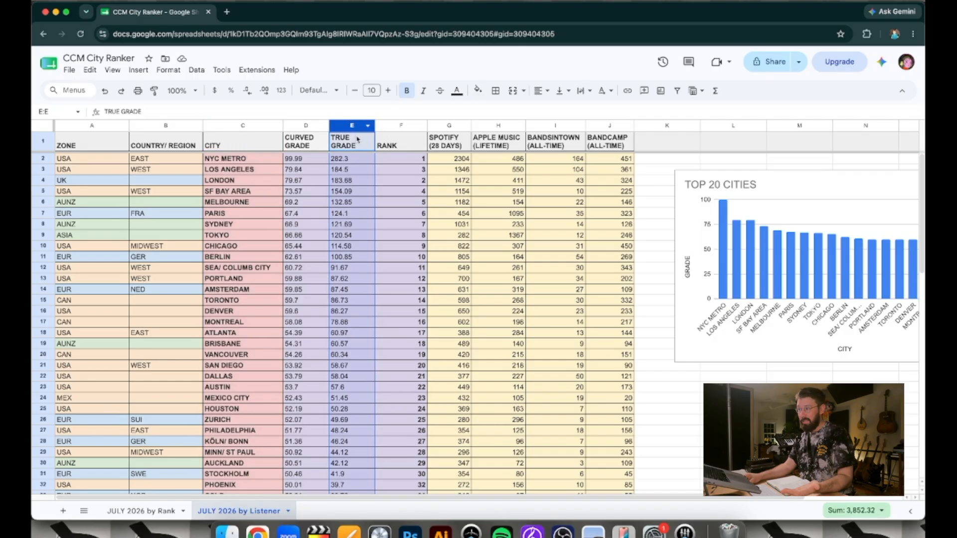
Open NYC Metro's True Grade formula and examine its SUM function and the weighted platform terms inside it
left_click(357, 158)
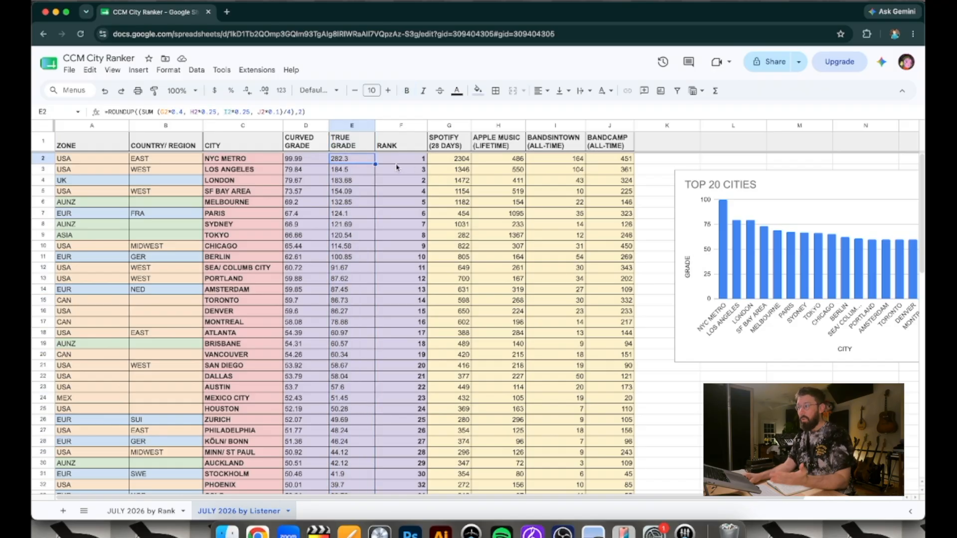
double_click(366, 160)
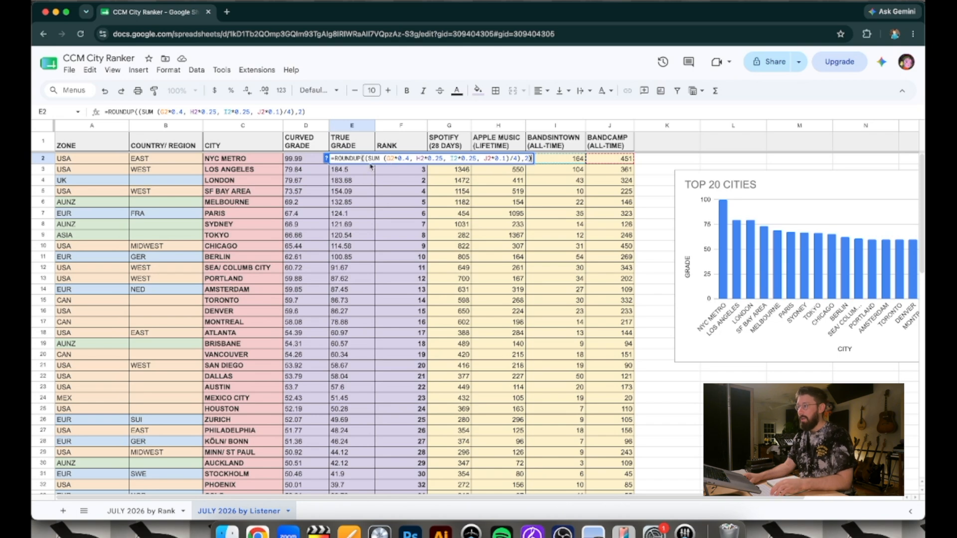
key("Escape")
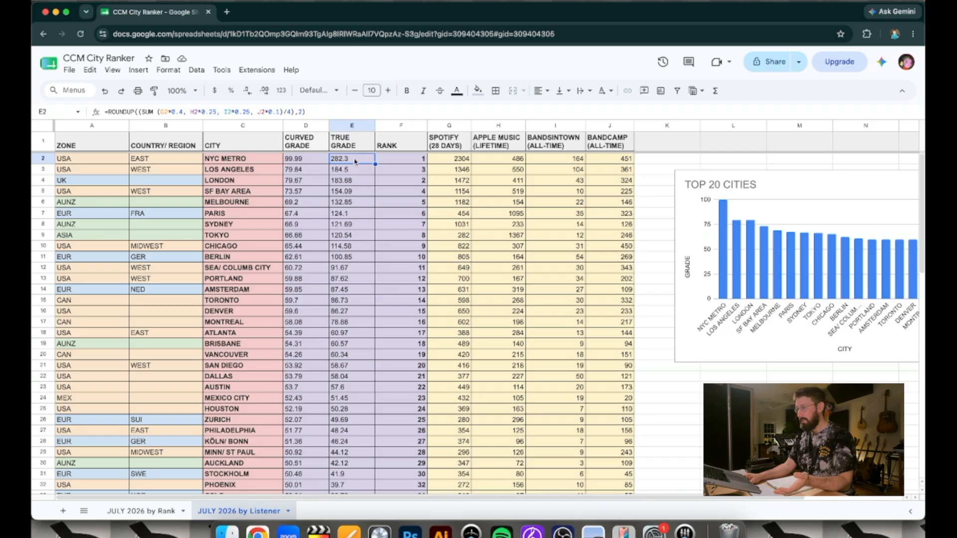
double_click(356, 159)
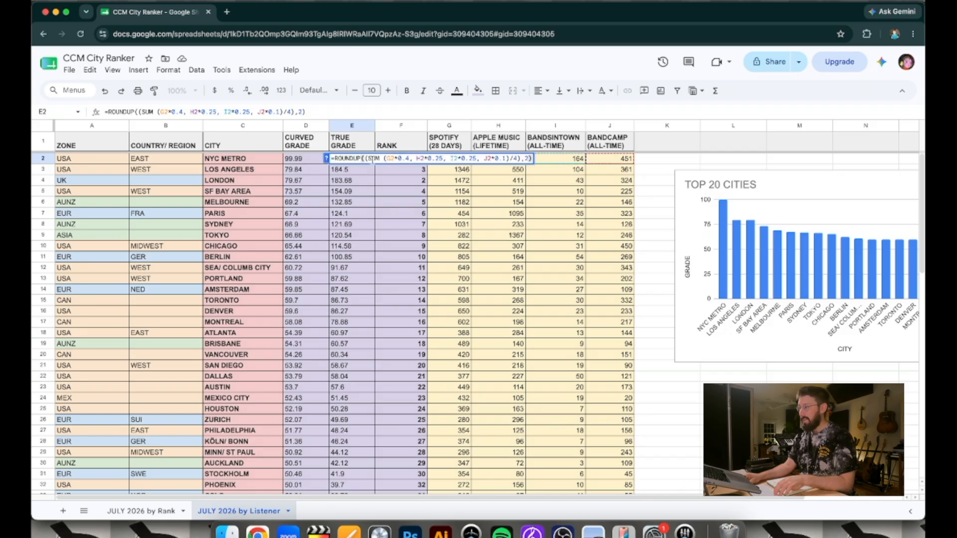
double_click(374, 158)
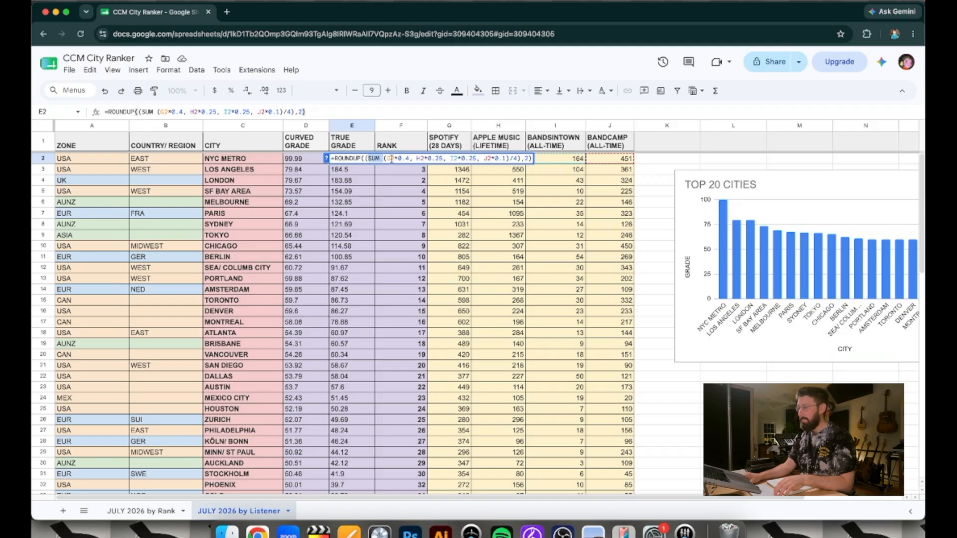
left_click_drag(385, 158, 504, 158)
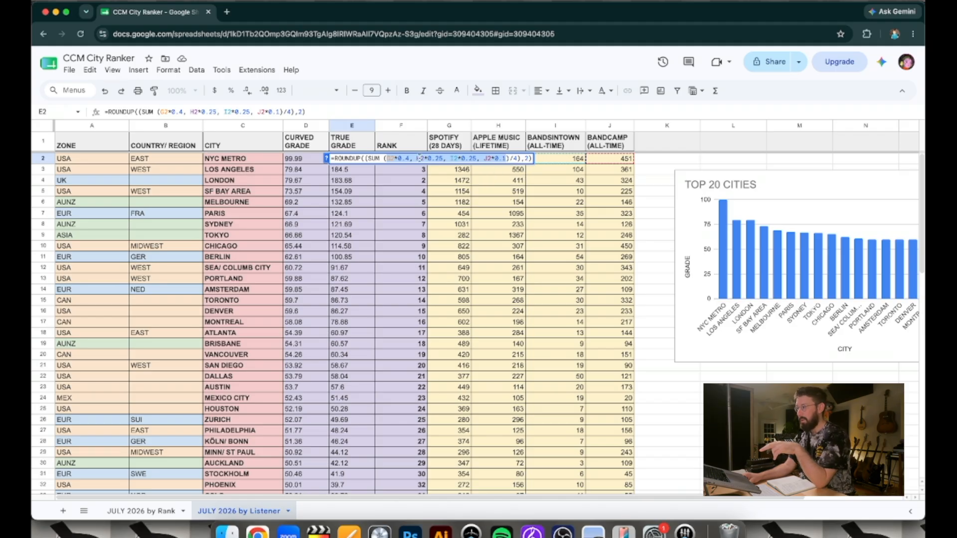
Compare the formula's platform weights with the City Ranker Weighted Average graphic in Photoshop, and return to the spreadsheet in Chrome
double_click(404, 159)
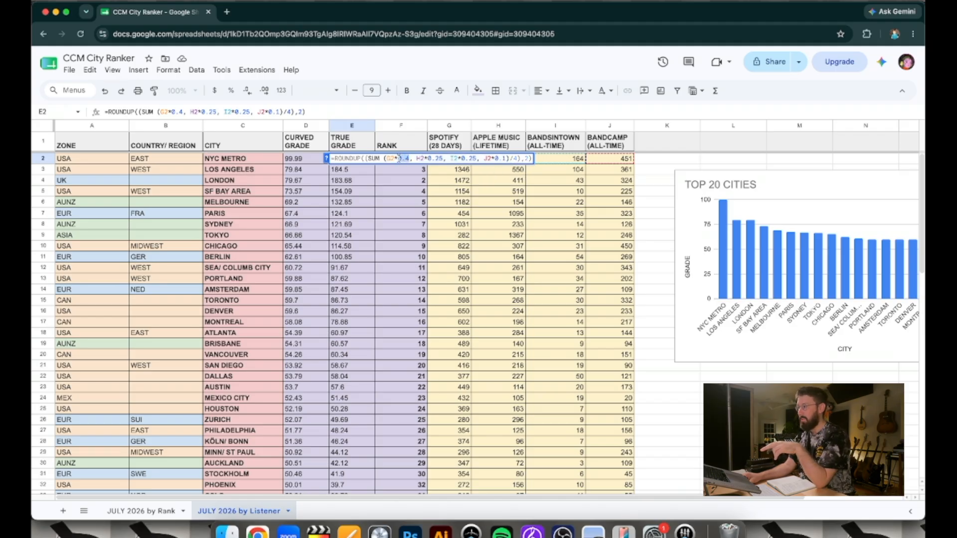
left_click_drag(445, 158, 494, 159)
left_click(423, 536)
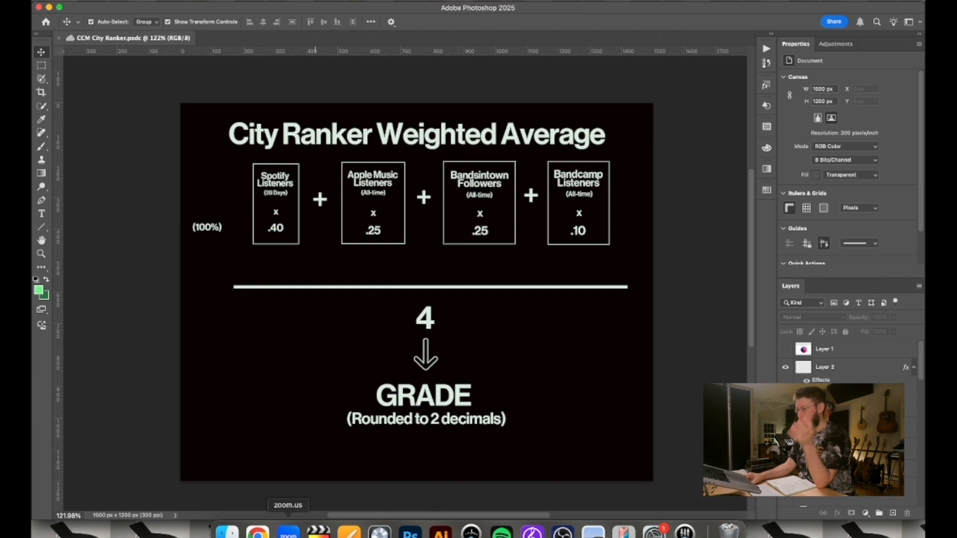
left_click(257, 533)
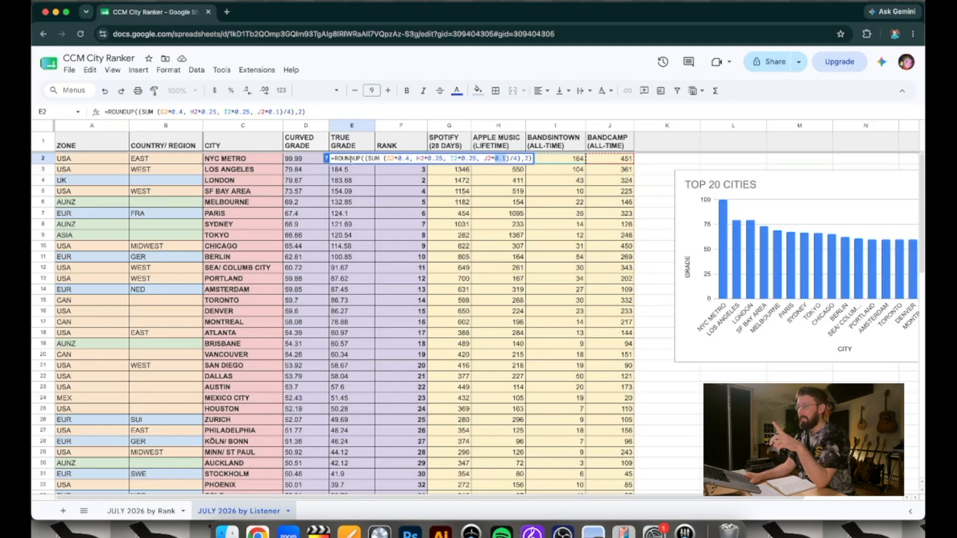
Examine the ROUNDUP function in NYC Metro's True Grade formula together with its decimal-places argument
double_click(355, 158)
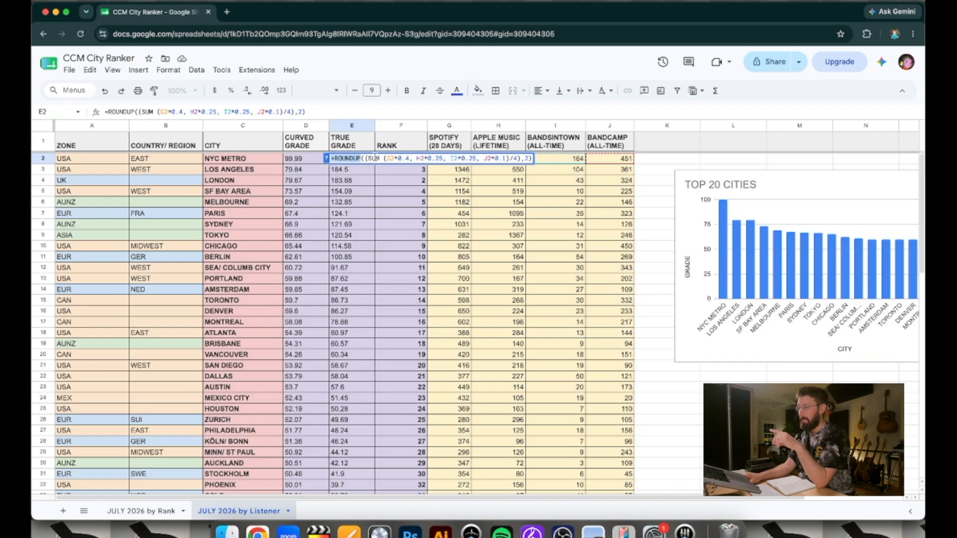
left_click(524, 158)
left_click_drag(525, 159, 529, 159)
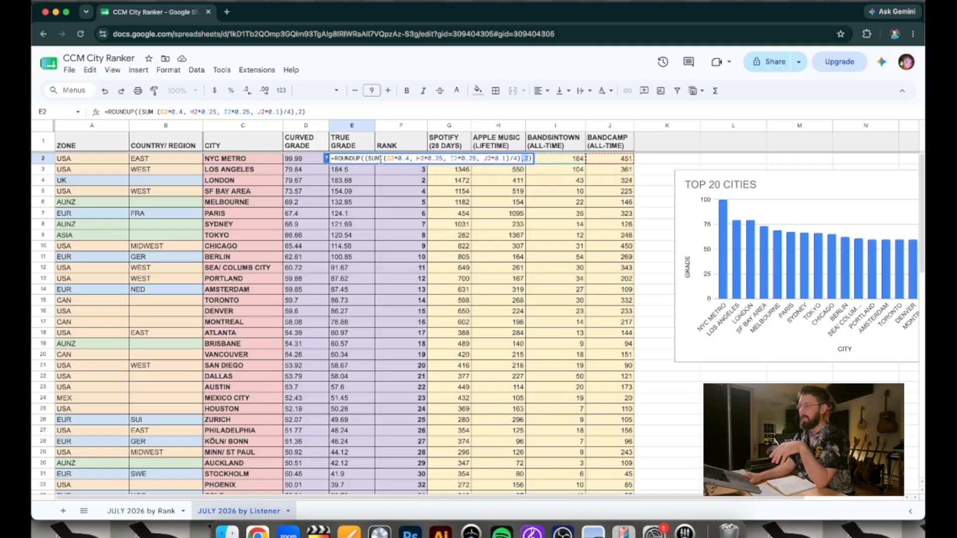
double_click(355, 158)
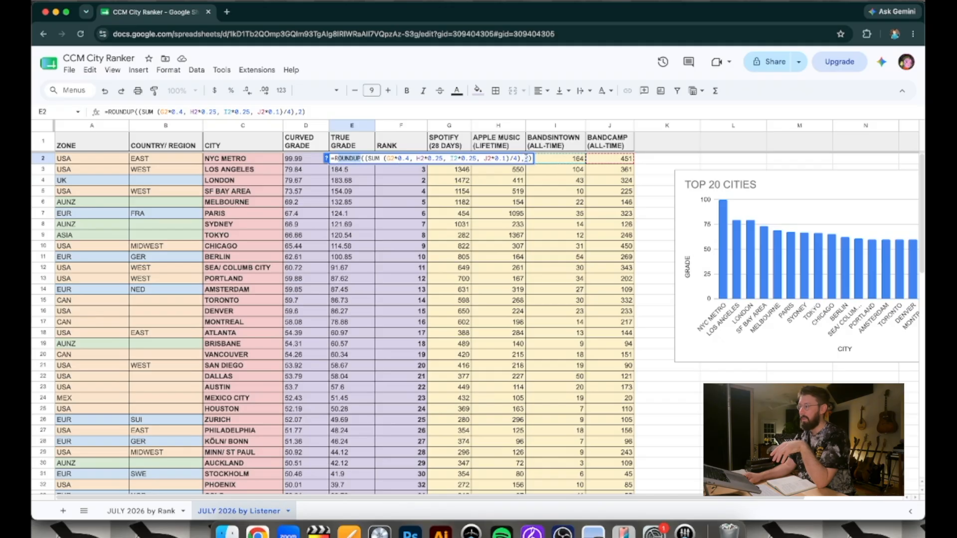
left_click(524, 159)
left_click(370, 172)
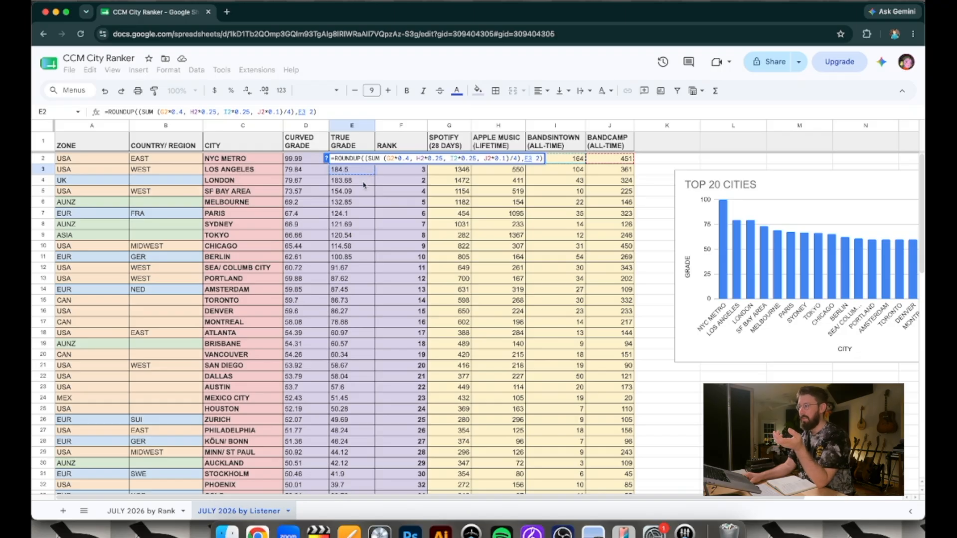
key("BackSpace")
key("BackSpace")
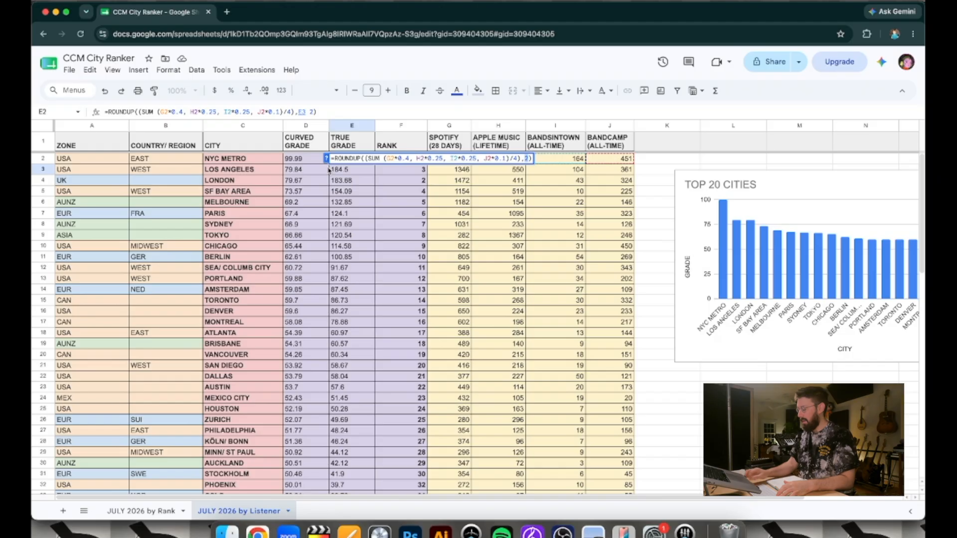
key("Return")
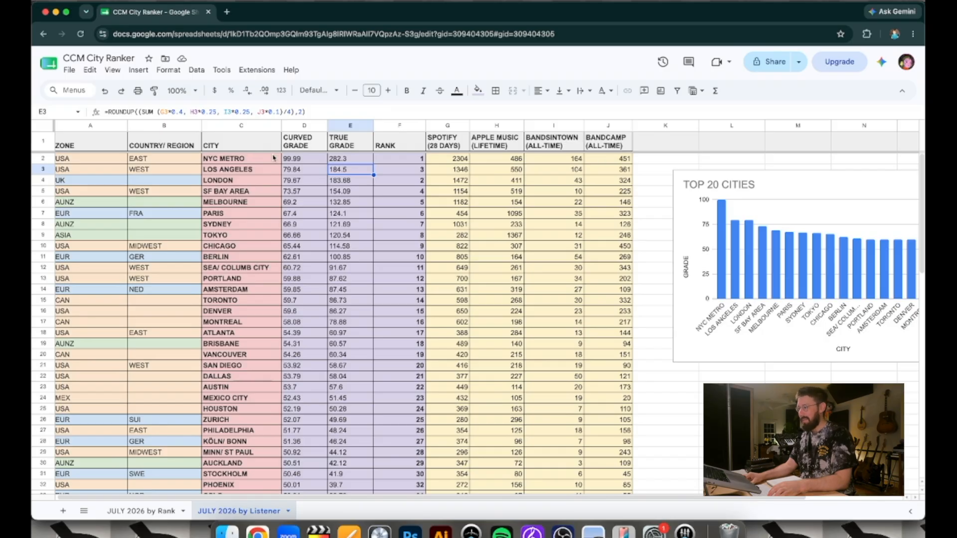
Sort the sheet by the True Grade column in descending order (Z to A)
left_click(350, 127)
scroll(367, 391, "down", 10)
scroll(367, 390, "up", 10)
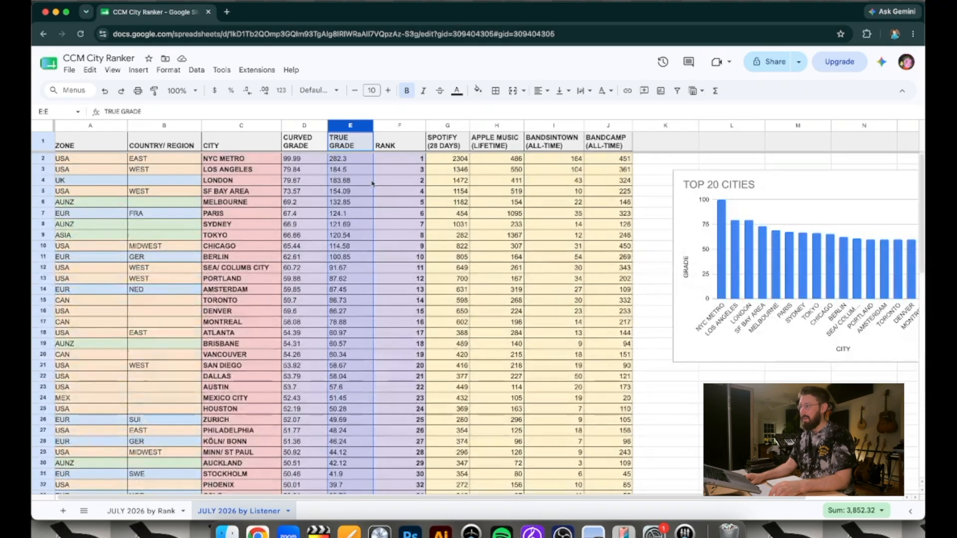
left_click(366, 128)
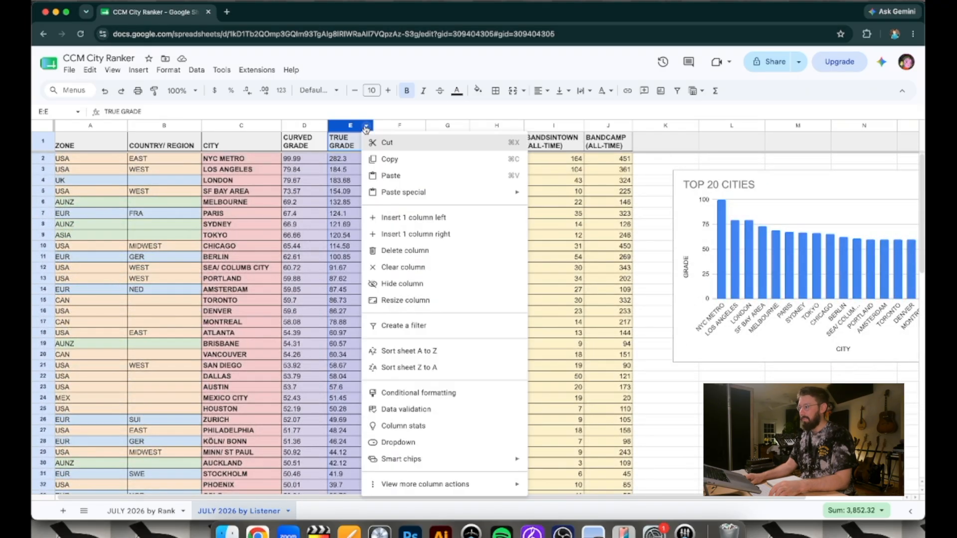
left_click(429, 369)
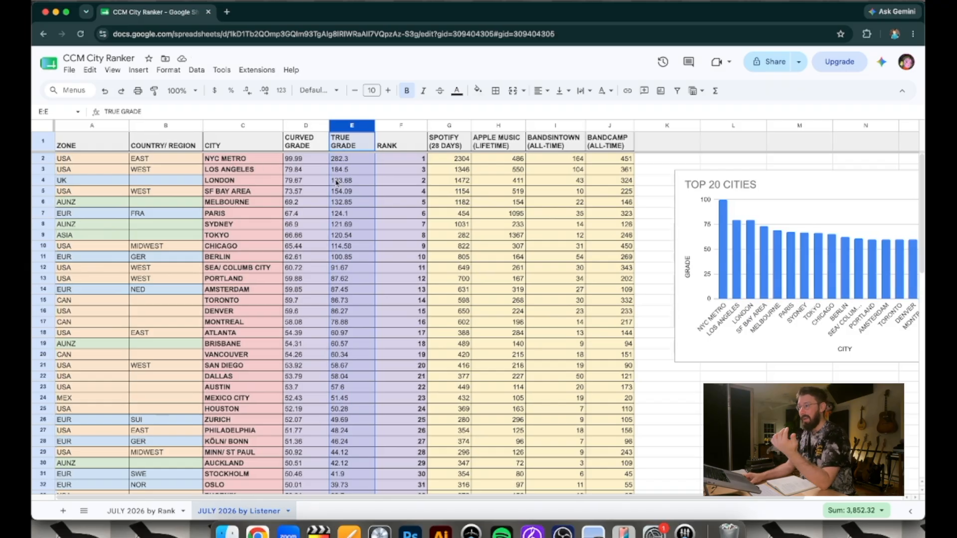
Review the Zone, Country/Region and True Grade columns of the sorted sheet in turn
left_click(98, 126)
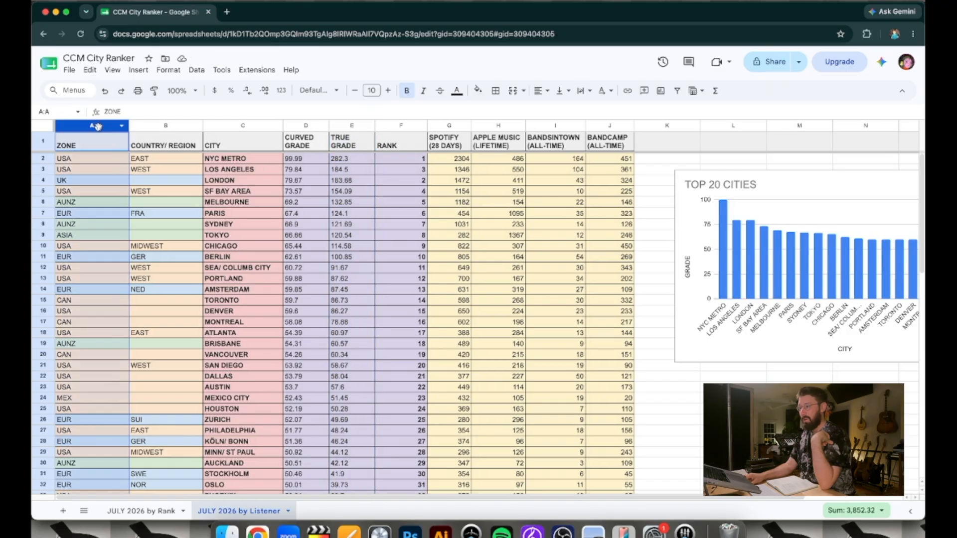
left_click(157, 126)
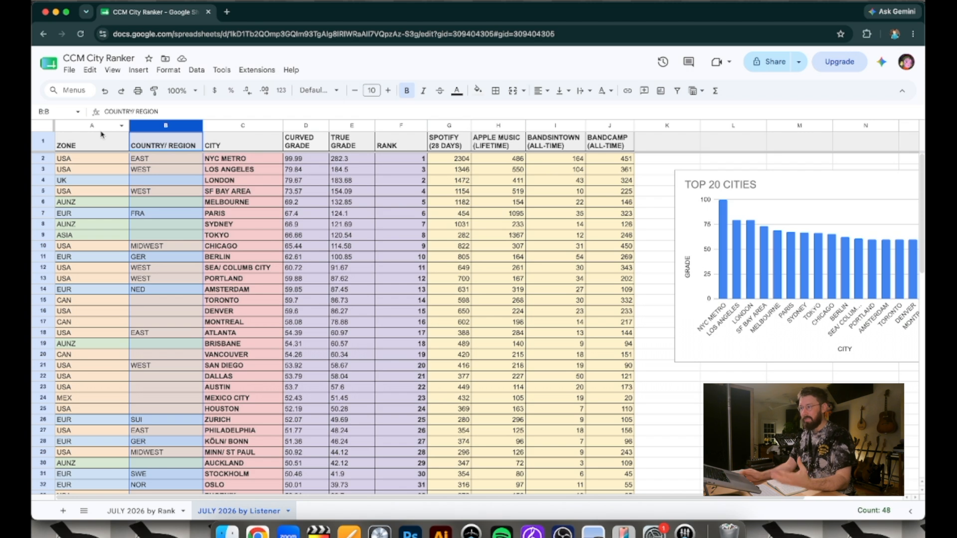
left_click(359, 125)
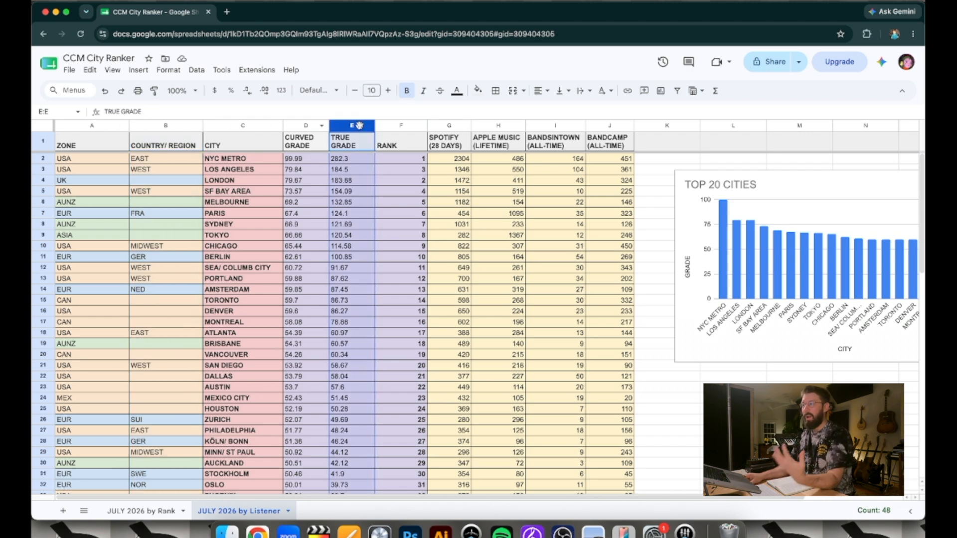
Check the True Grade formulas row by row from NYC Metro down to Paris, returning to Melbourne's
left_click(351, 160)
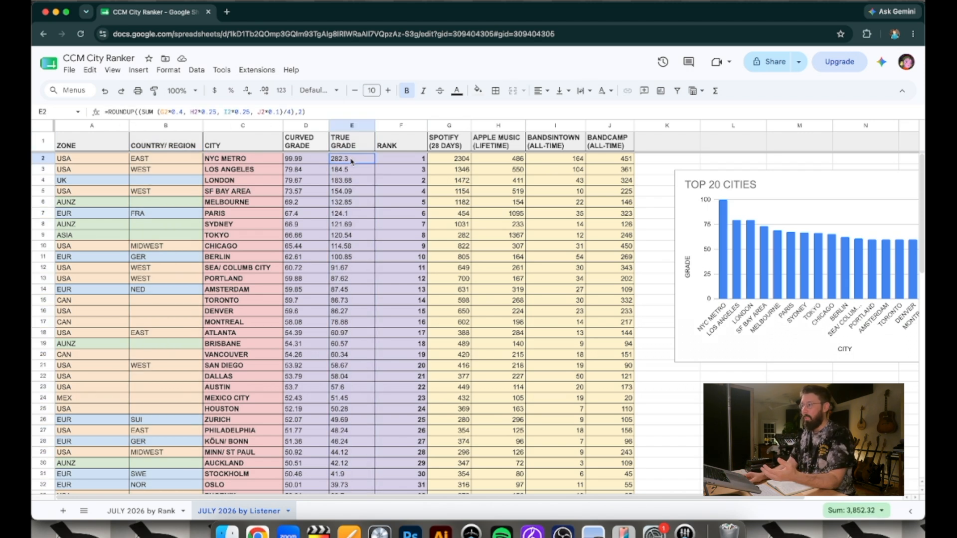
key("Down")
key("Down")
key("Down")
key("Down")
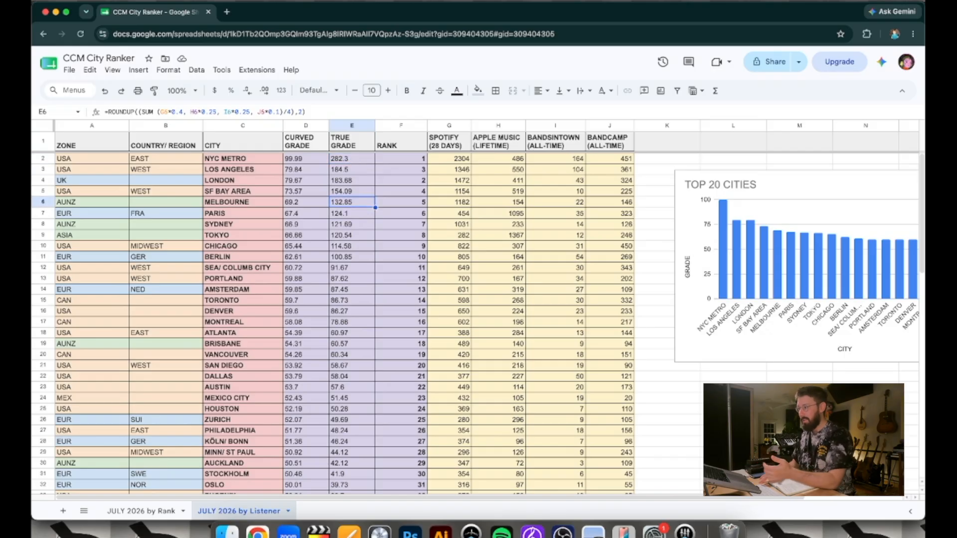
key("Down")
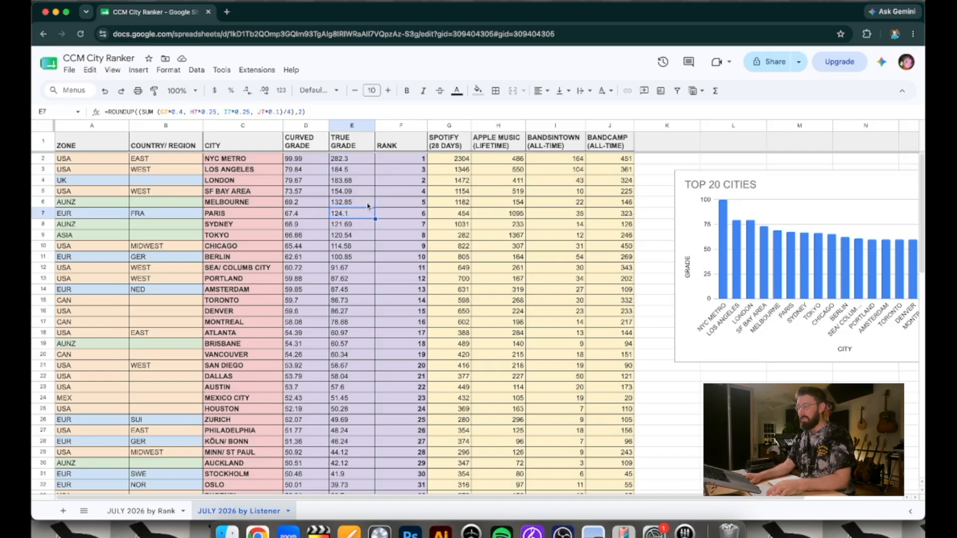
left_click(364, 204)
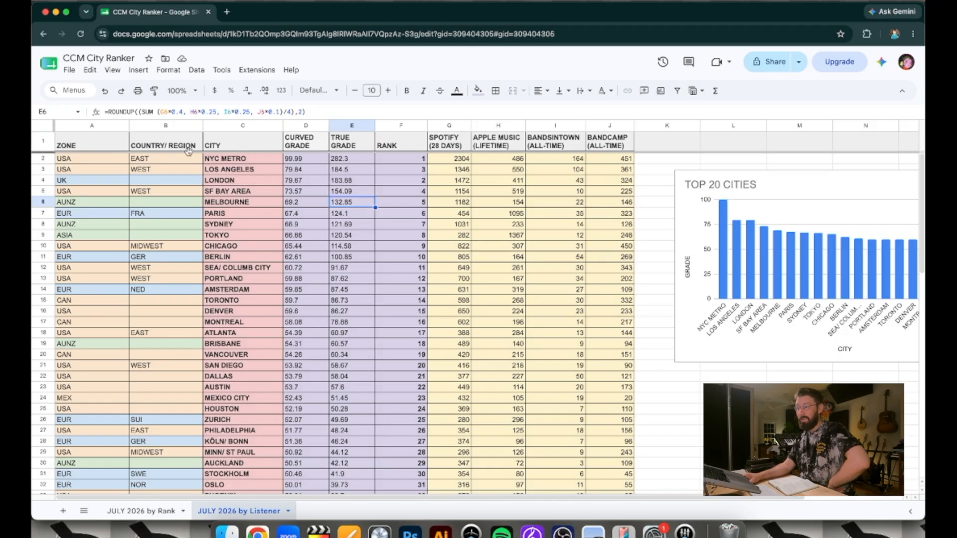
Select the Zone column and the Country/Region column one after the other to review how cities are grouped
left_click(92, 127)
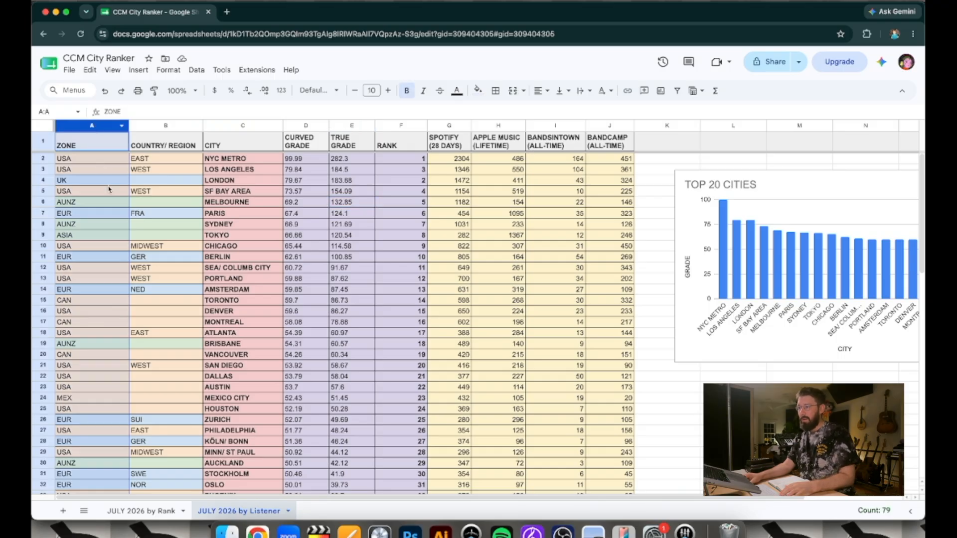
left_click(146, 125)
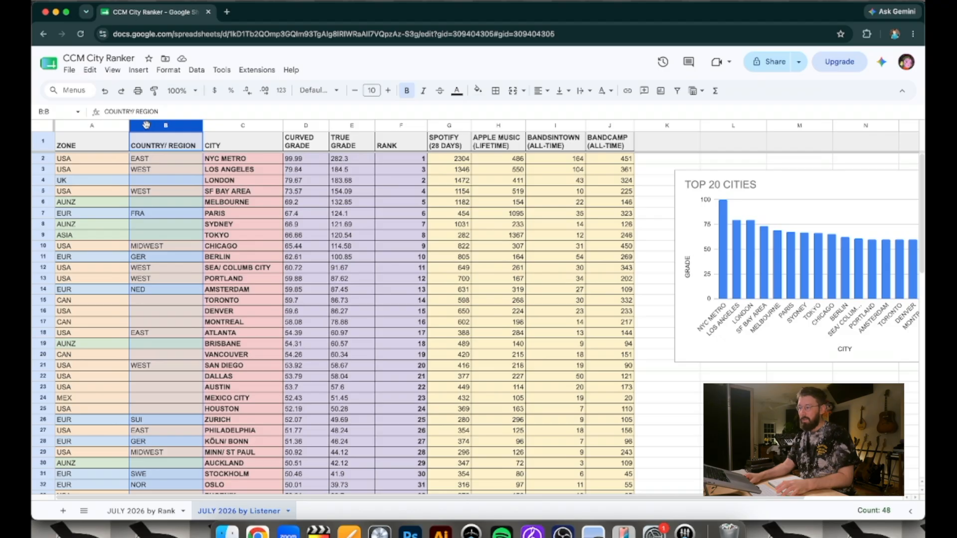
Look over the Country/Region column, then check the Zone and Spotify (28 Days) column headings
scroll(194, 356, "down", 1)
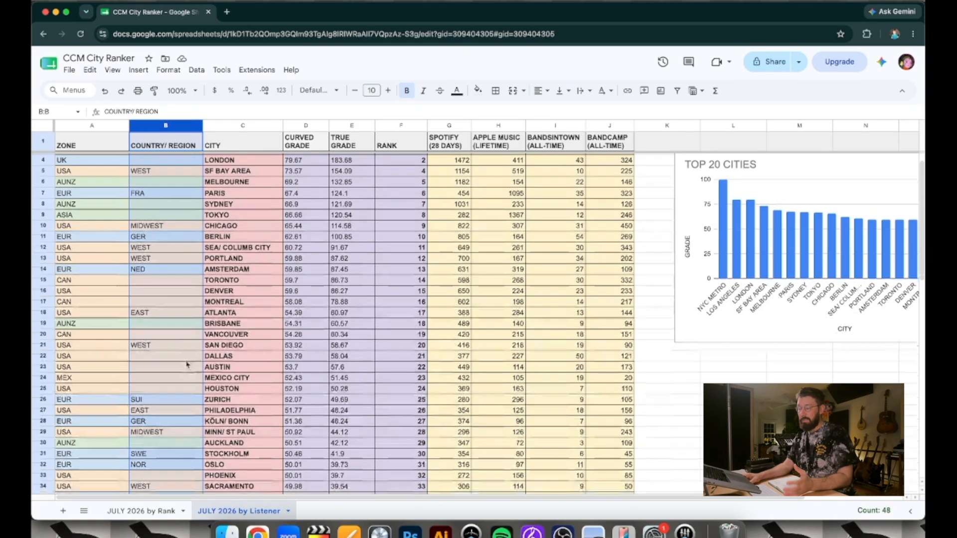
scroll(155, 290, "up", 1)
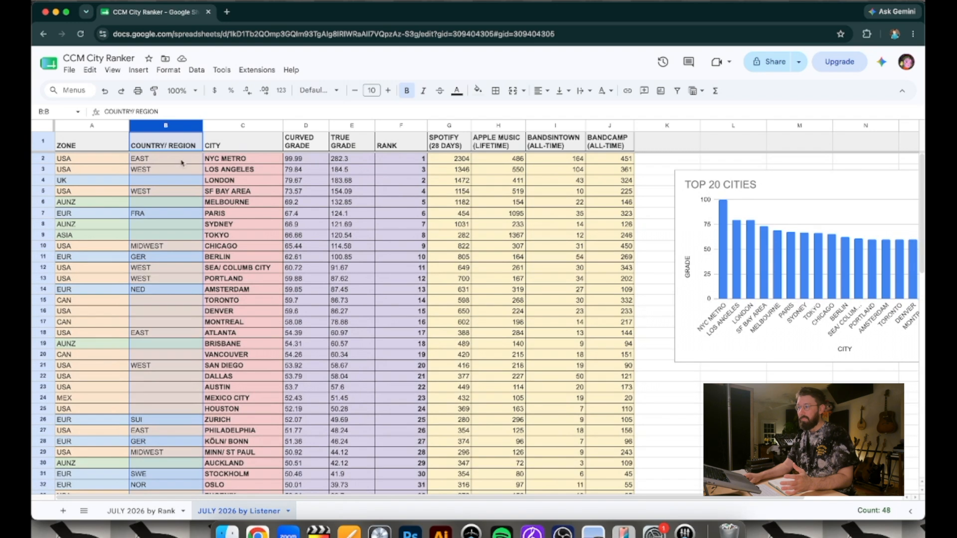
left_click(120, 127)
left_click(162, 106)
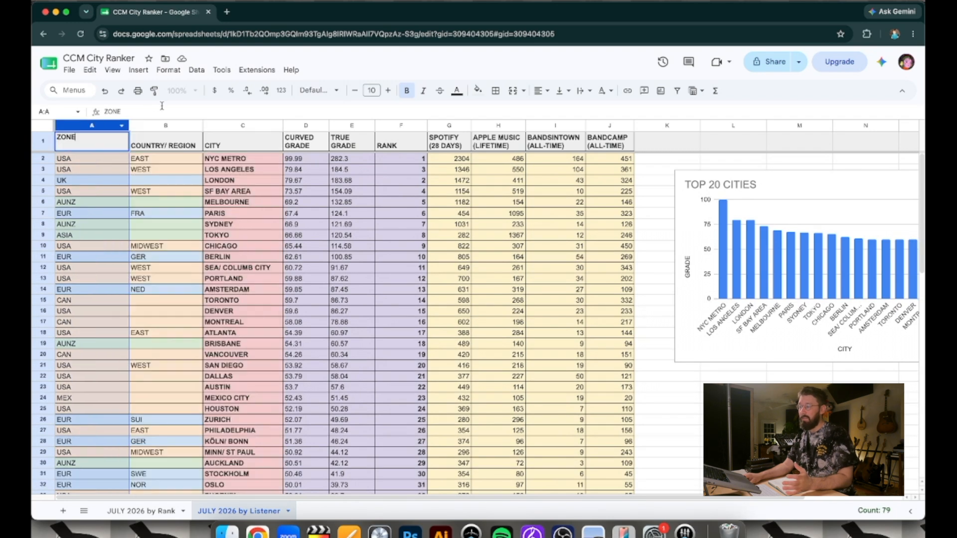
left_click(456, 150)
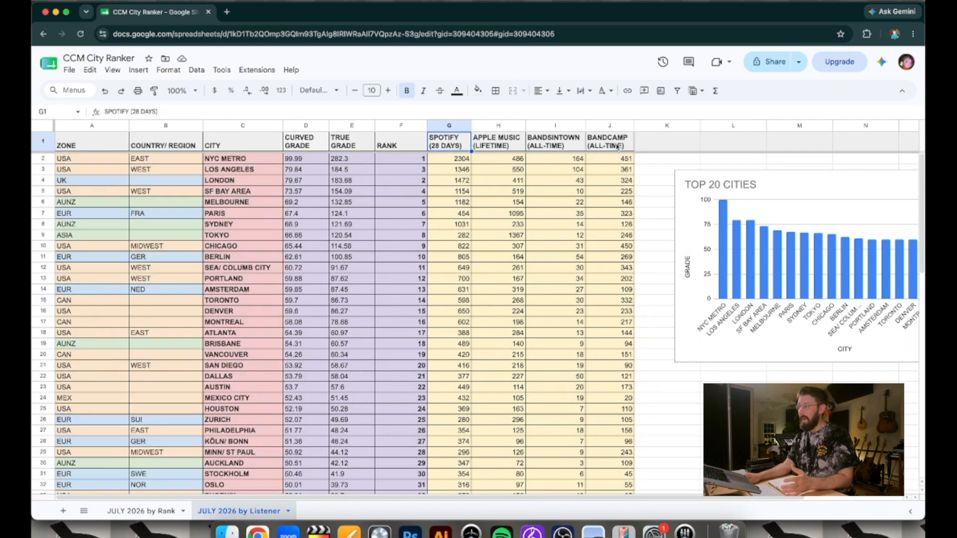
left_click(104, 142)
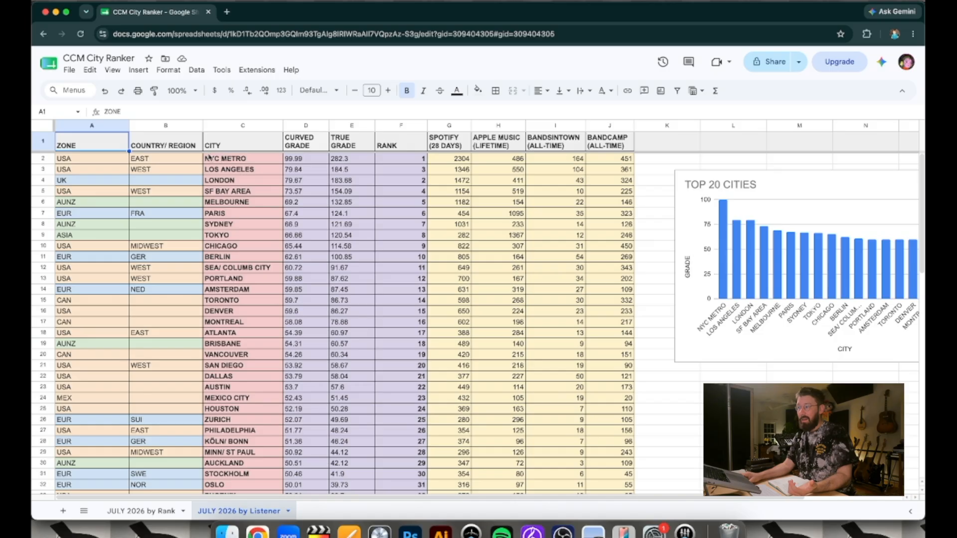
Examine NYC Metro's row and the EAST region entries for NYC Metro and Atlanta
left_click(44, 158)
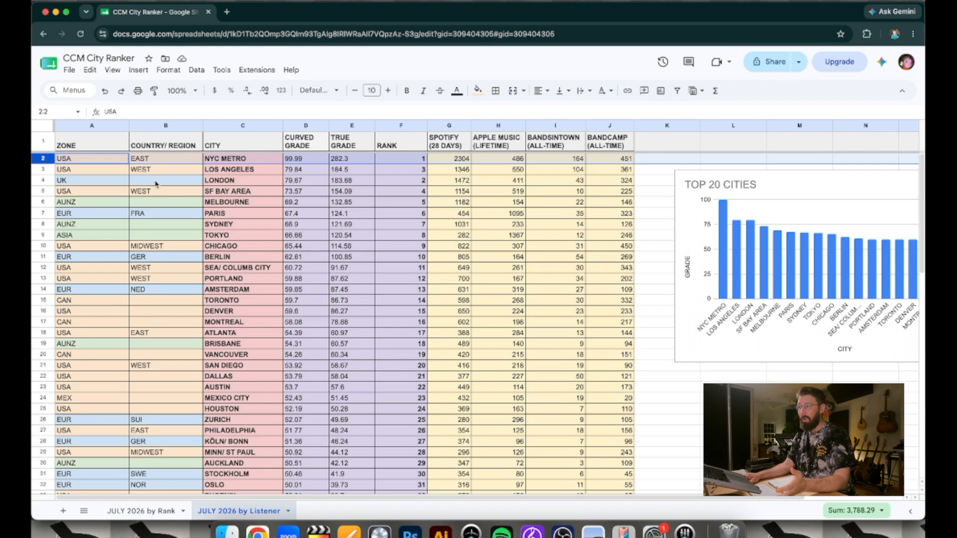
left_click(149, 158)
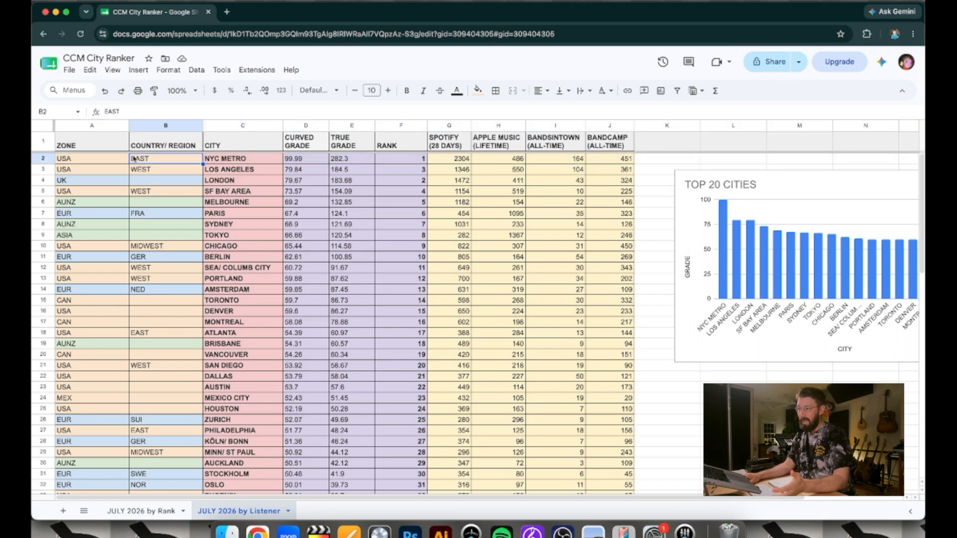
left_click(156, 333)
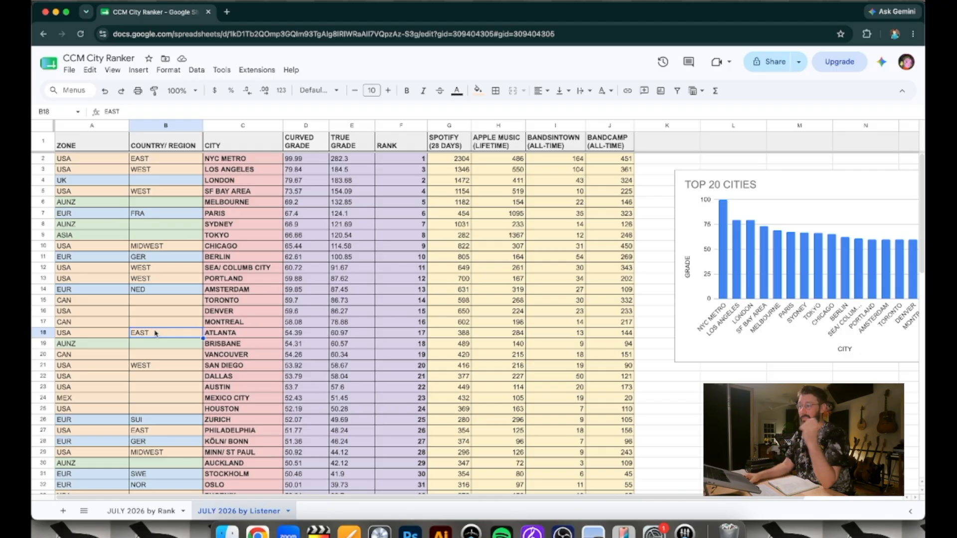
Check the WEST region entries for Los Angeles, SF Bay Area, Sea/Columb City and Portland, returning to Los Angeles
left_click(175, 171)
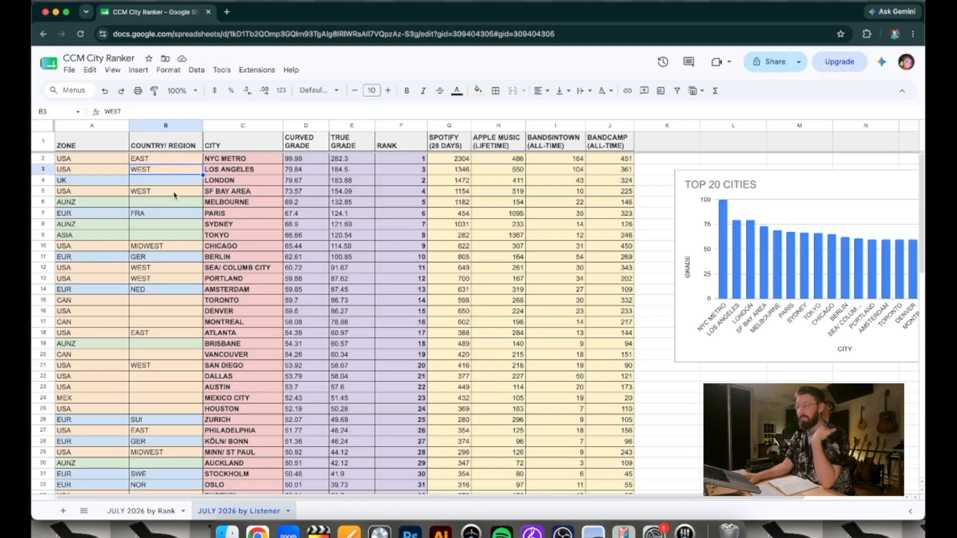
left_click(175, 193)
left_click(160, 270)
left_click(160, 280)
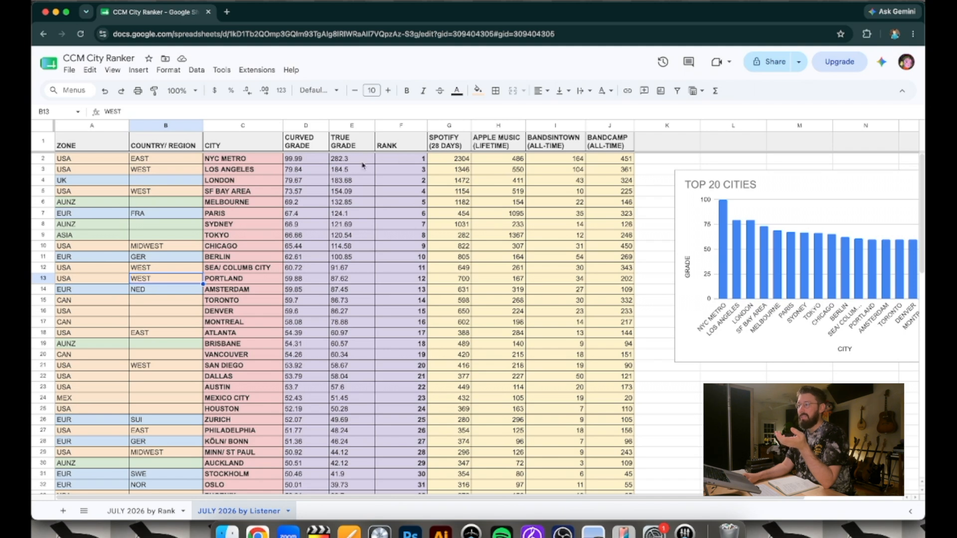
left_click(226, 170)
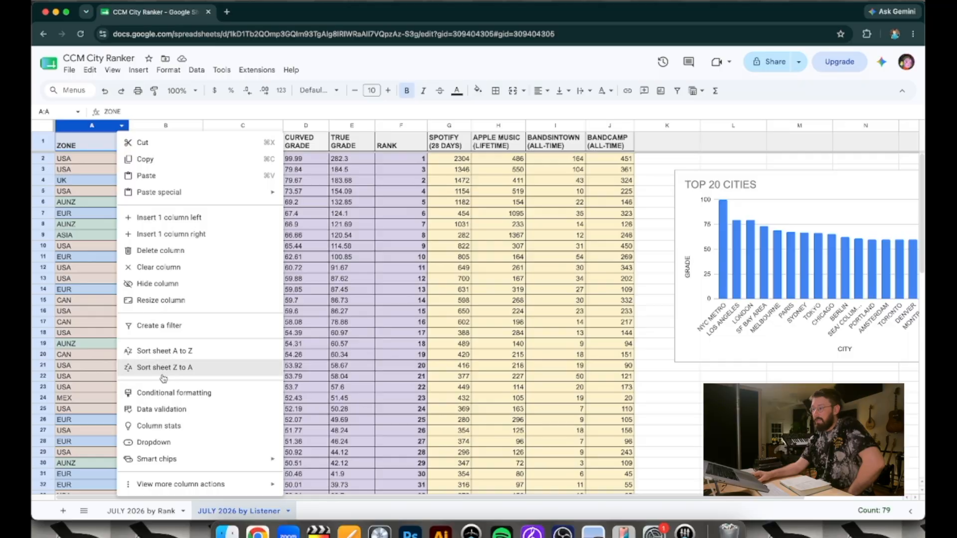
Sort the sheet by the Zone column from Z to A
left_click(162, 369)
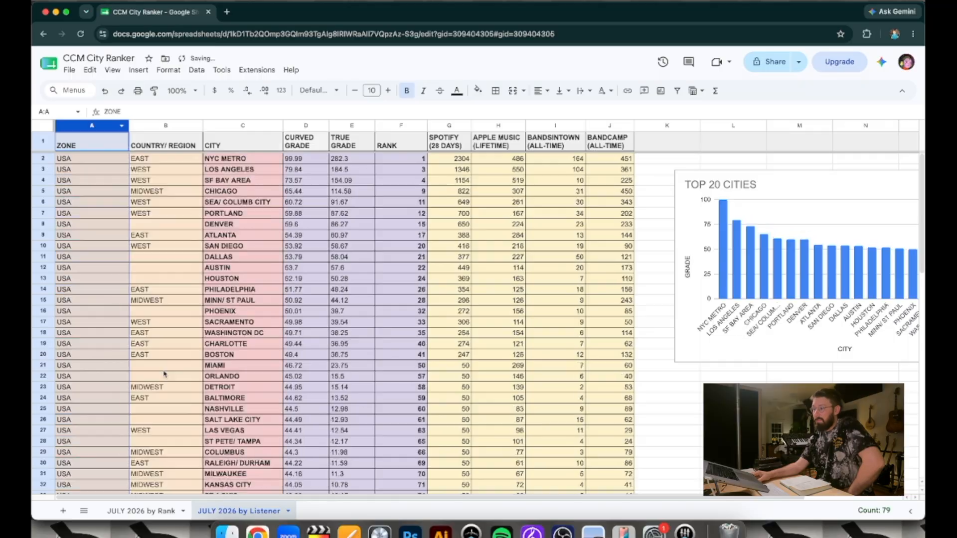
left_click(78, 161)
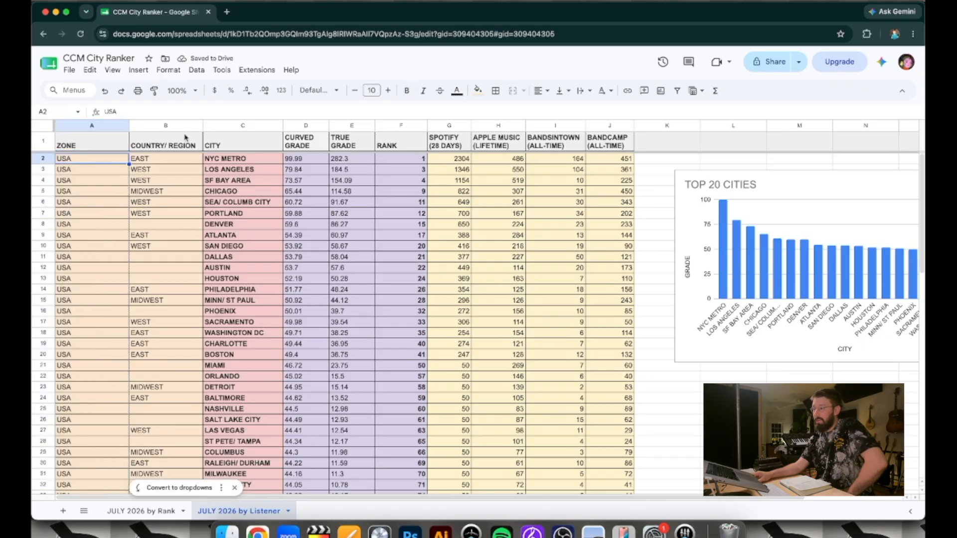
Sort the sheet Z to A by Country/Region and again by Zone, grouping the regions within each zone
left_click(195, 126)
left_click(226, 368)
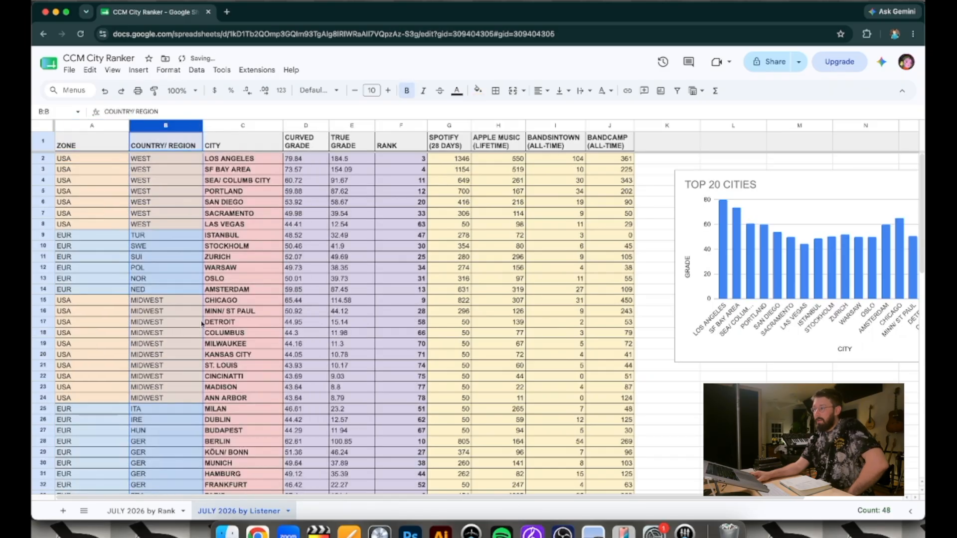
scroll(96, 246, "down", 10)
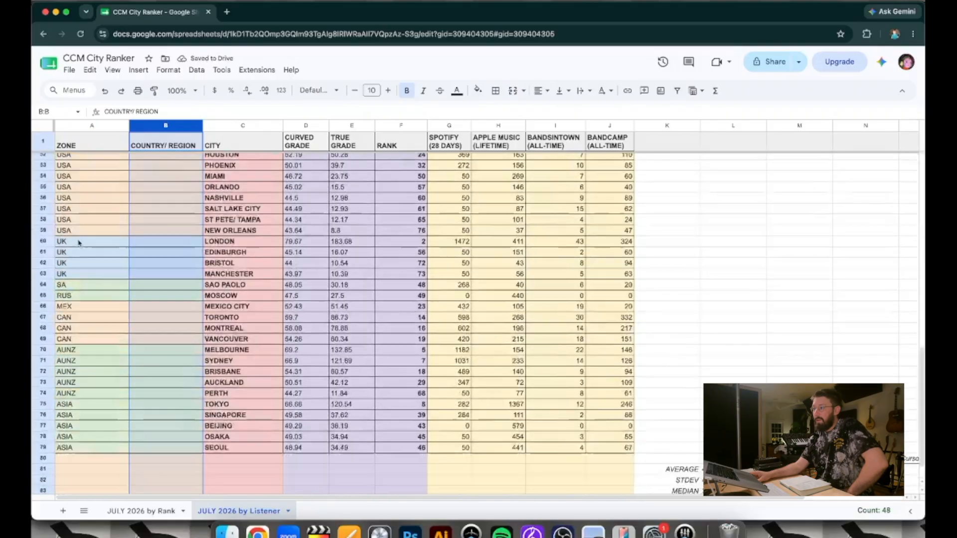
scroll(97, 247, "up", 10)
left_click(121, 126)
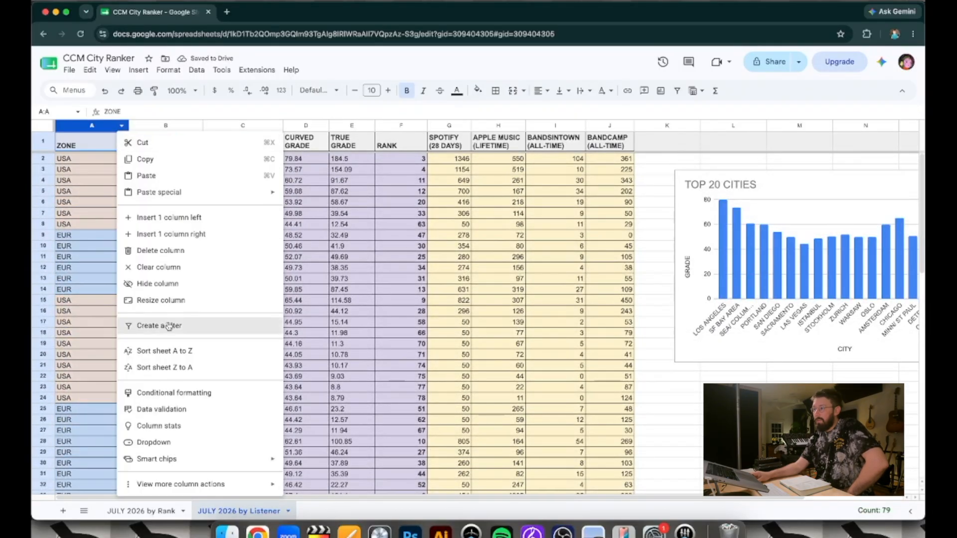
left_click(181, 367)
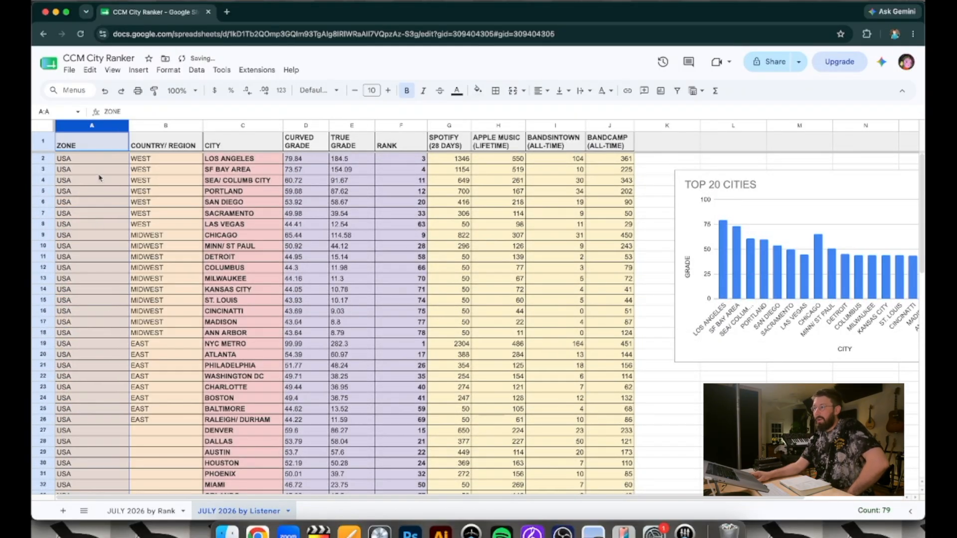
Review the EUR zone cities one by one, from Paris up through Berlin, Amsterdam, Zurich and Stockholm to Oslo
scroll(100, 350, "down", 6)
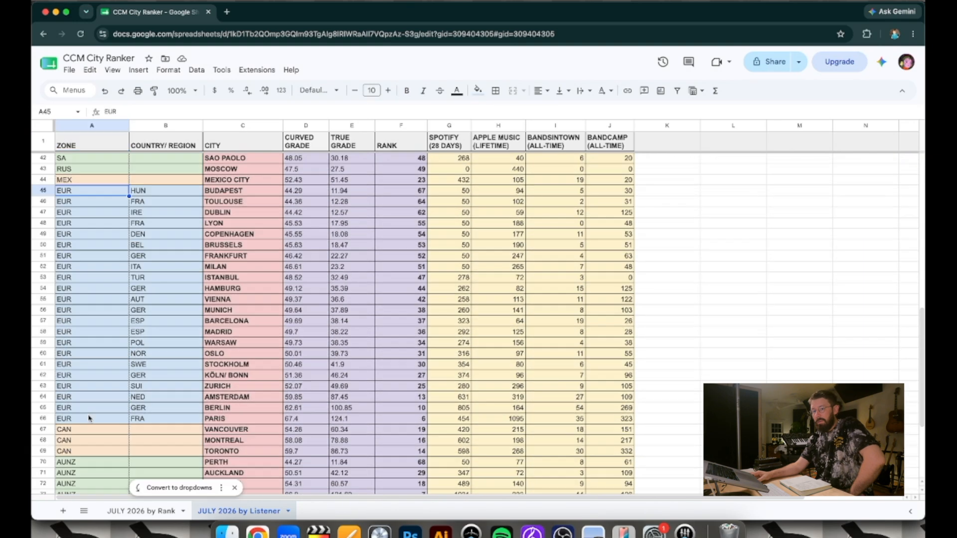
left_click(92, 421)
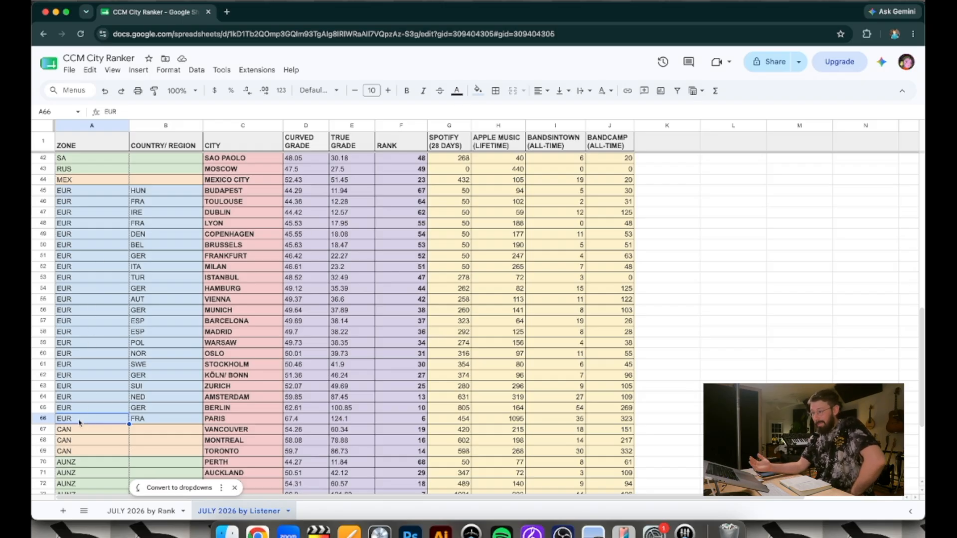
key("Up")
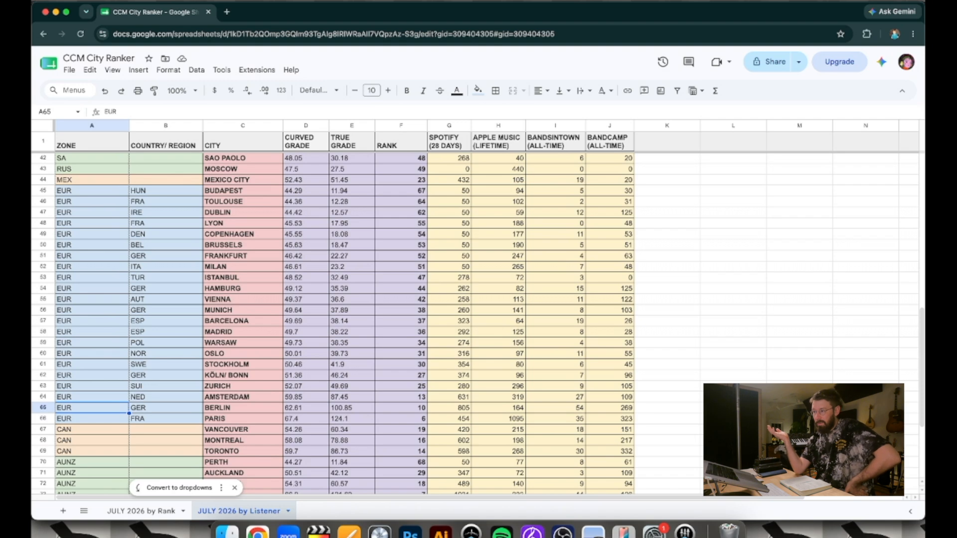
left_click(92, 397)
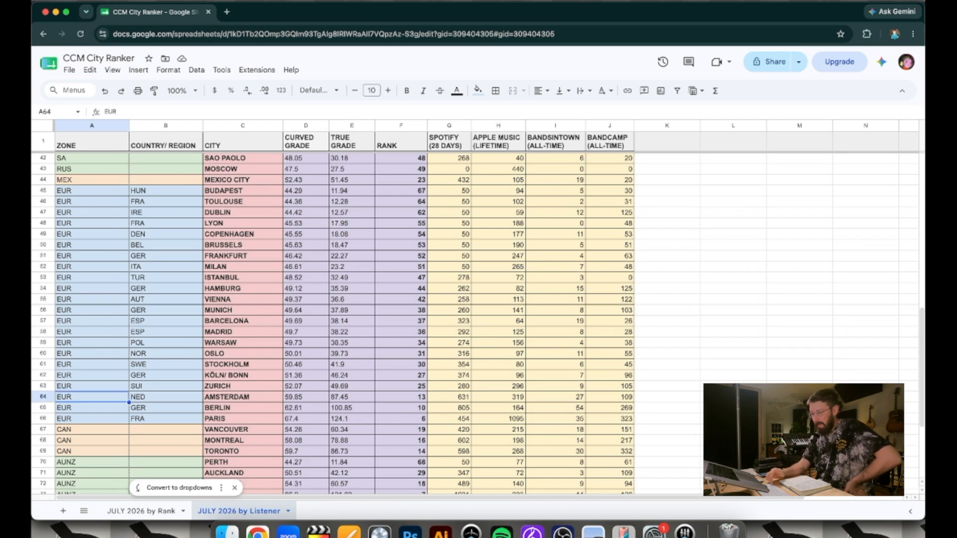
key("Up")
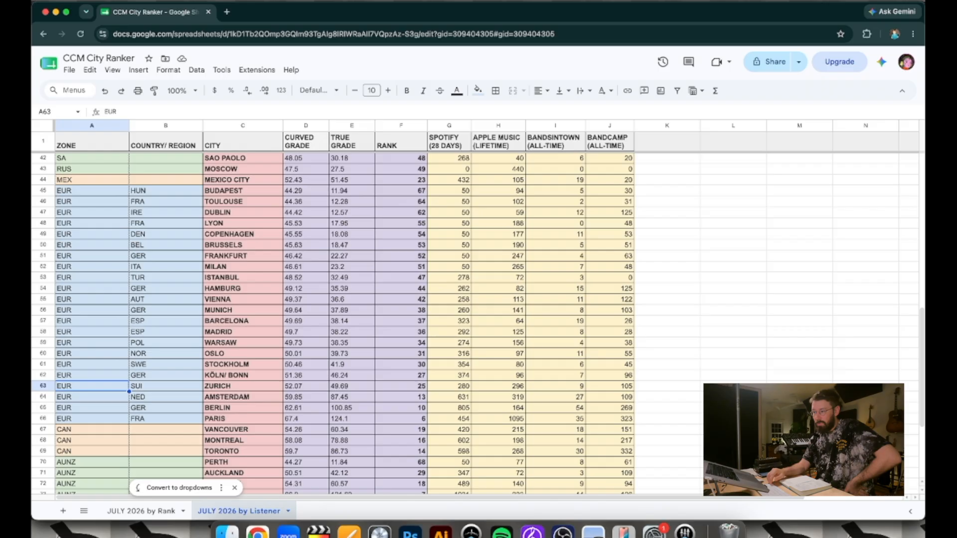
key("Up")
key("Up")
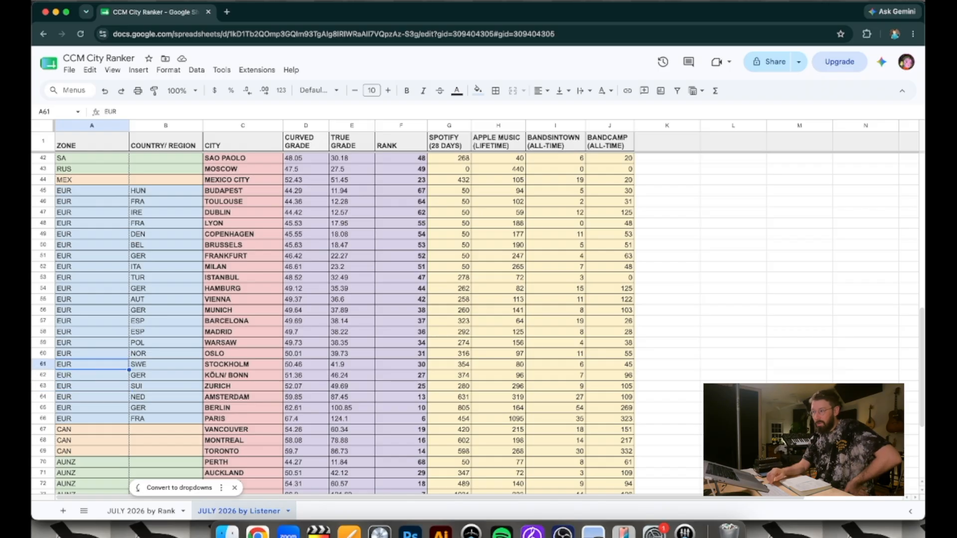
key("Up")
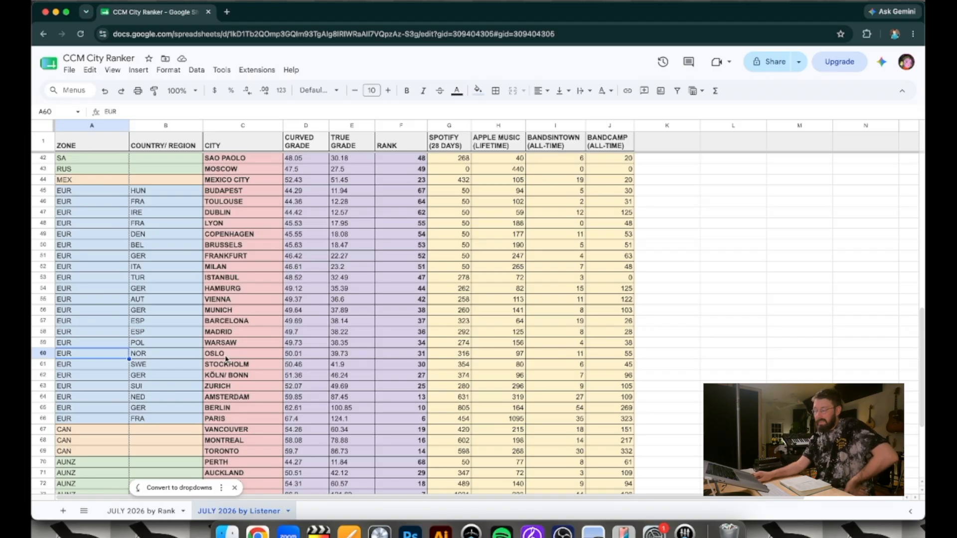
left_click(36, 354)
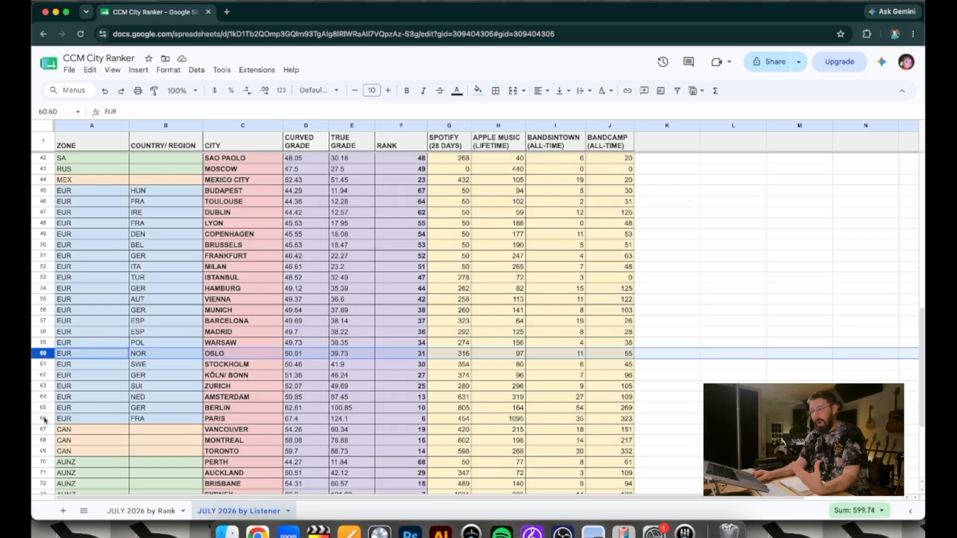
left_click(44, 417)
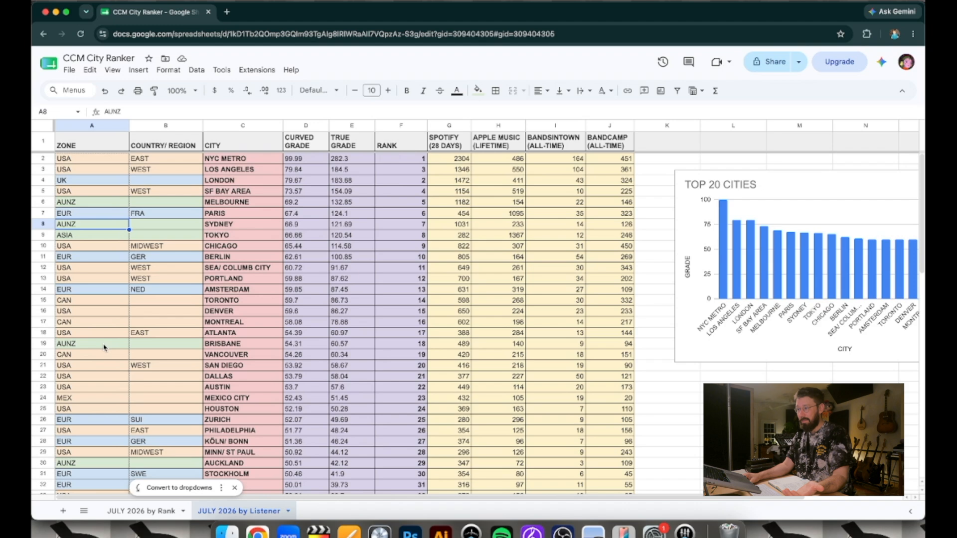
Sort the sheet by the Spotify (28 Days) column from Z to A
left_click(92, 344)
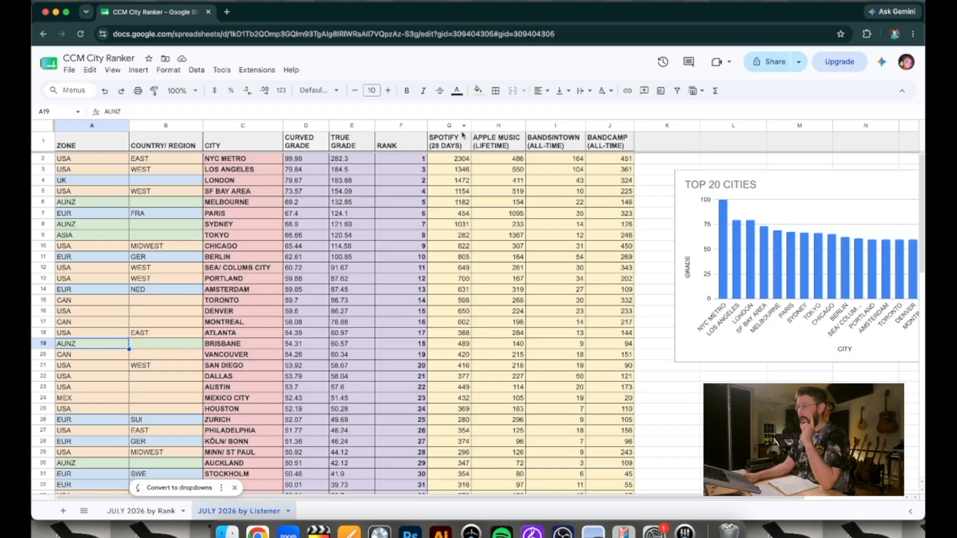
scroll(464, 129, "right", 1)
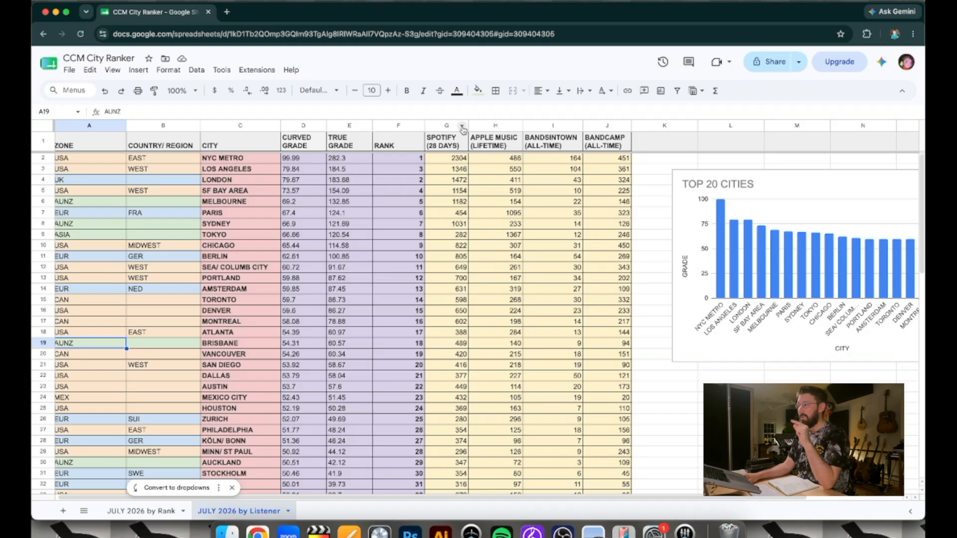
left_click(462, 128)
left_click(509, 369)
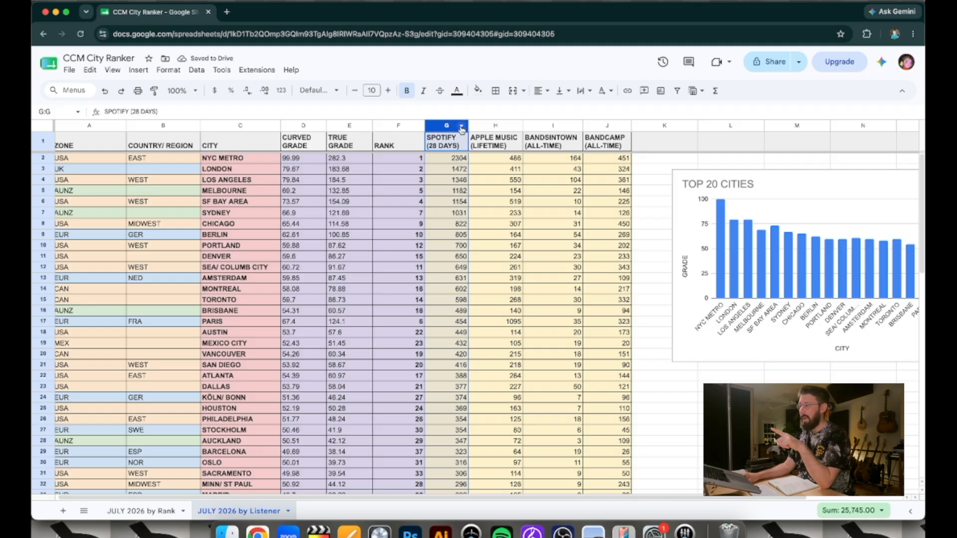
Sort the sheet by the Apple Music (Lifetime) column from Z to A
left_click(503, 126)
left_click(516, 126)
left_click(597, 369)
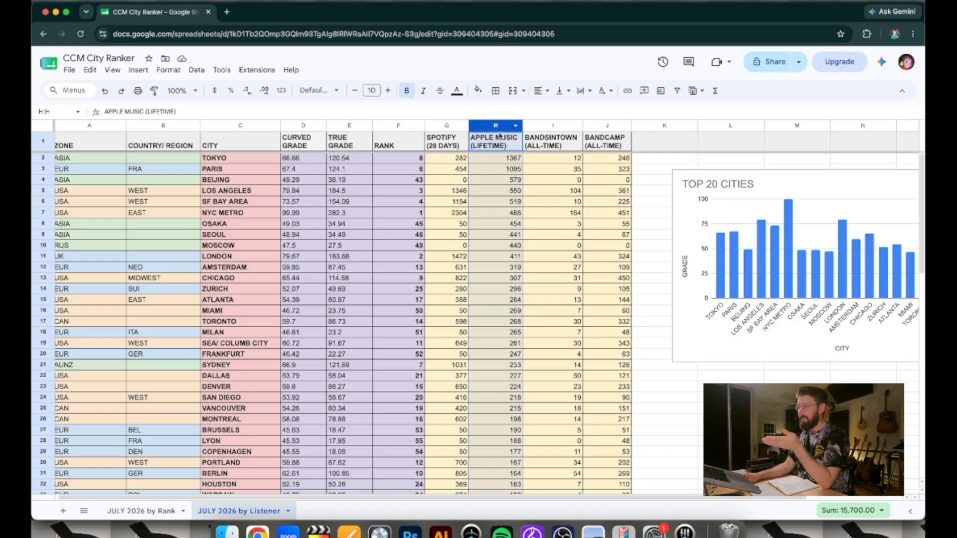
Examine the highest cities for Apple Music (Lifetime), starting with Tokyo and Paris and ending on Los Angeles
scroll(479, 198, "left", 1)
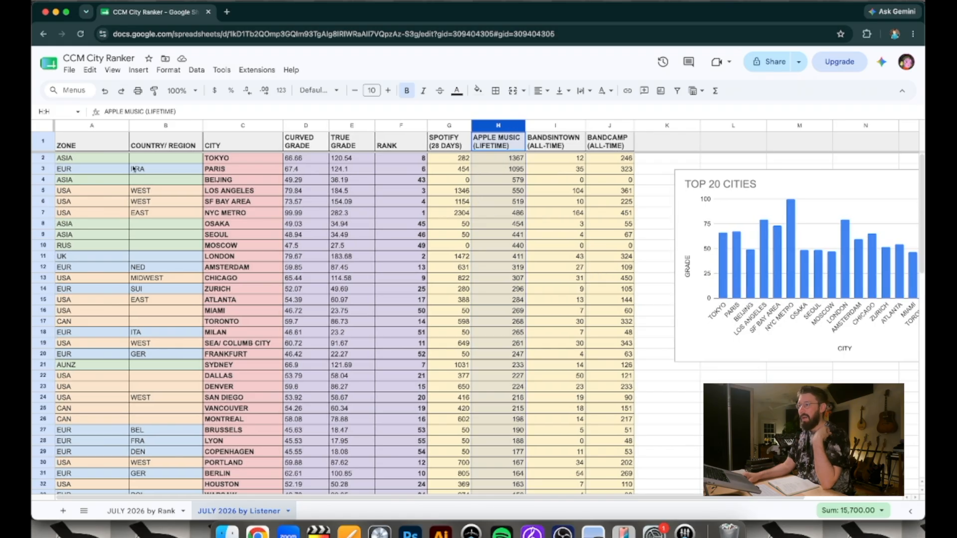
left_click(40, 158)
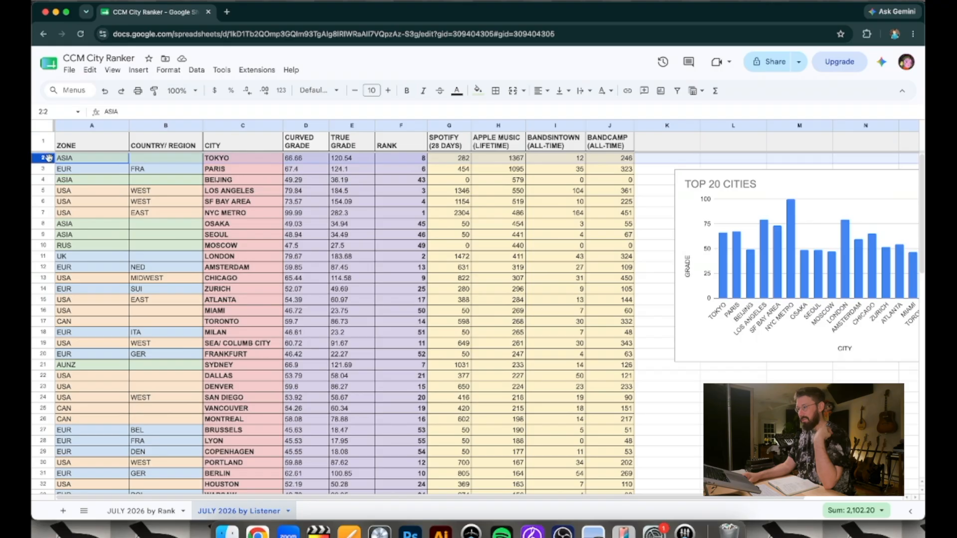
left_click(58, 169)
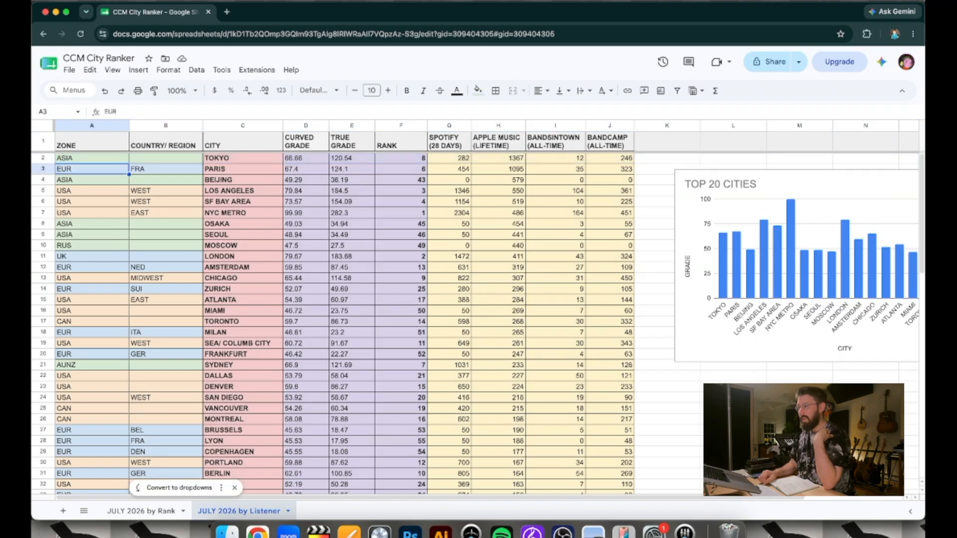
key("Down")
key("Down")
key("Down")
key("Down")
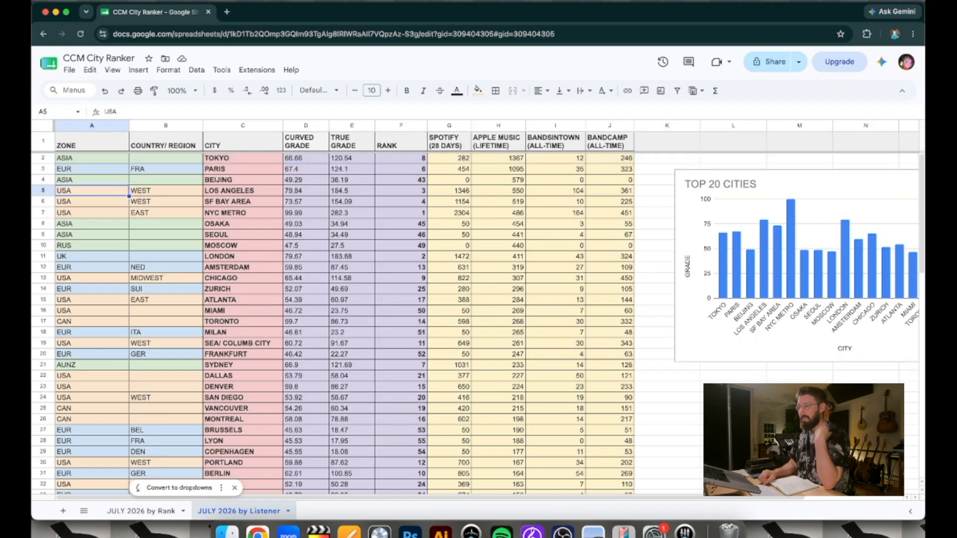
key("Up")
key("Up")
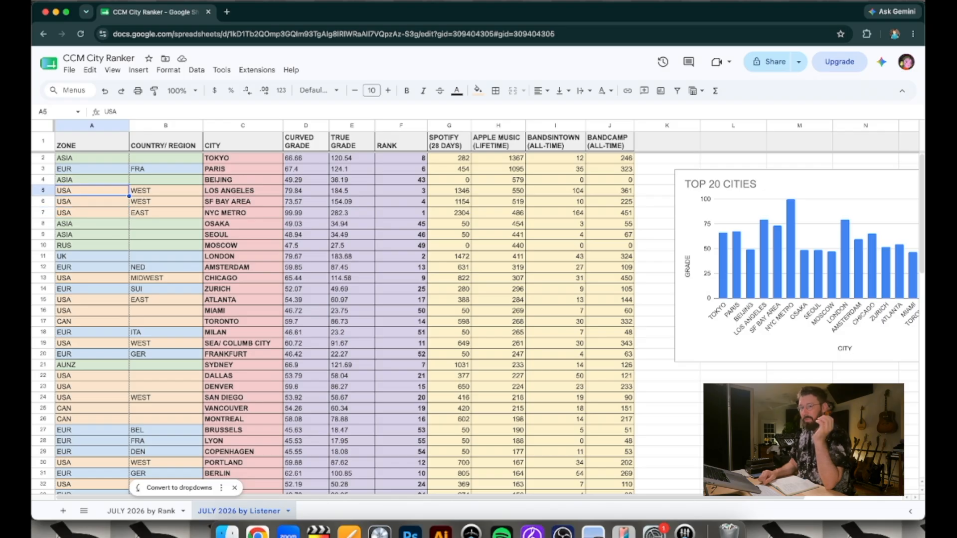
Compare the NYC Metro row with the Rank and Apple Music (Lifetime) columns
key("Up")
key("Up")
key("Up")
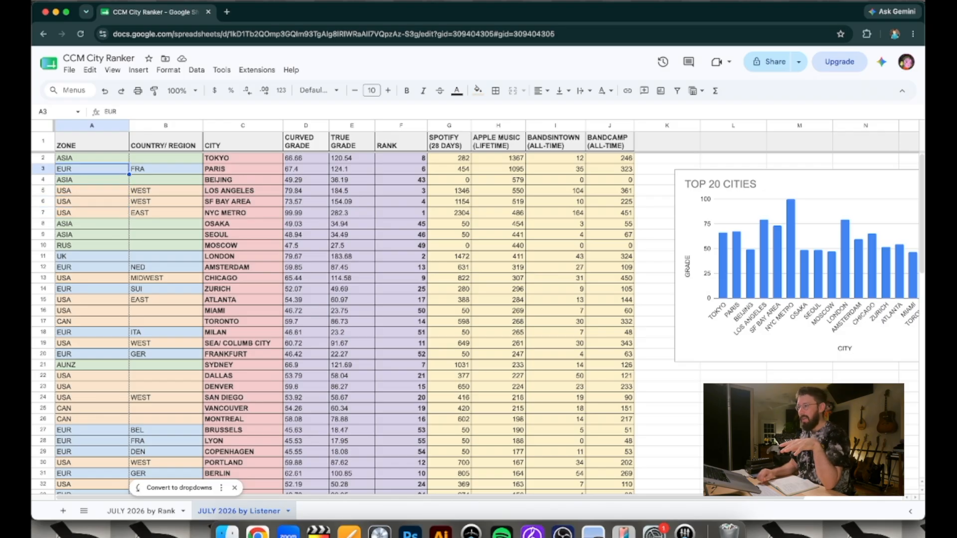
left_click(391, 126)
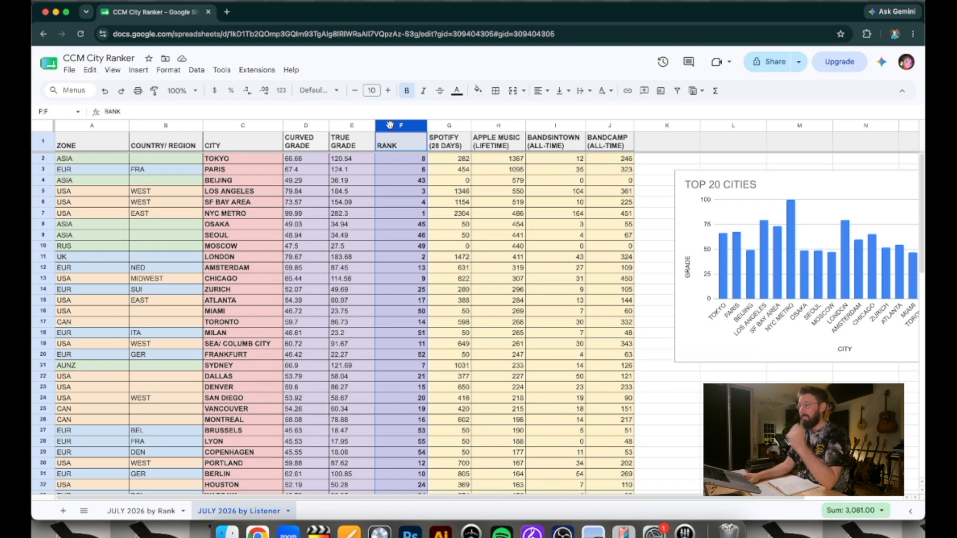
left_click(44, 224)
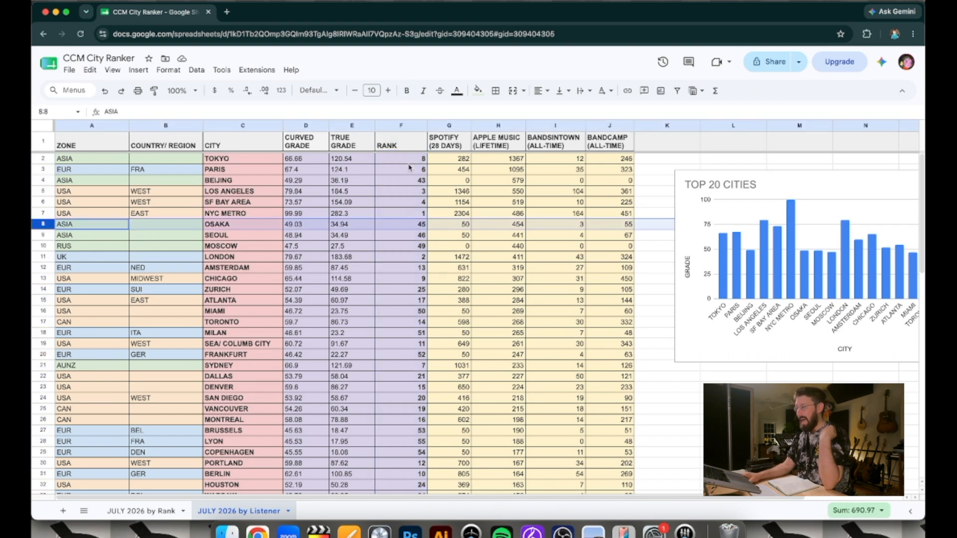
left_click(502, 125)
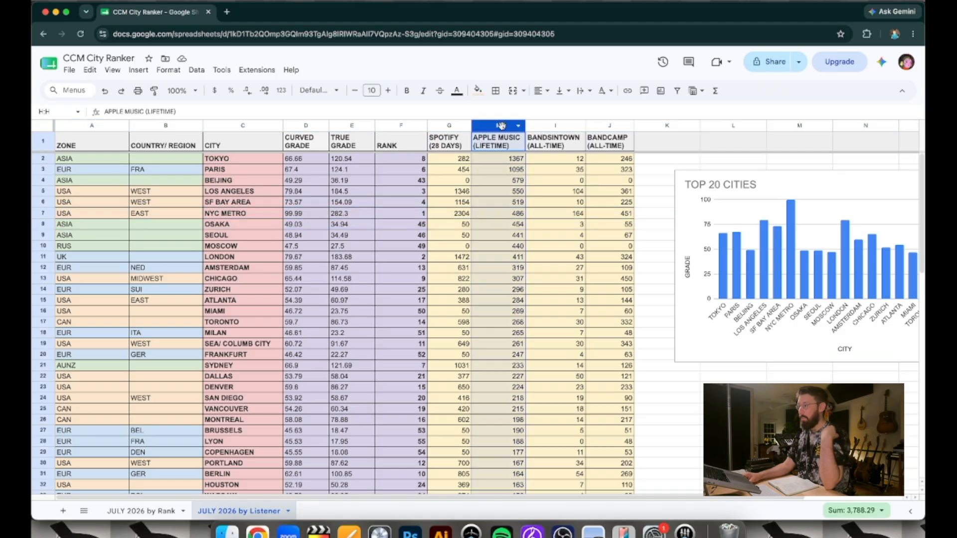
left_click(43, 213)
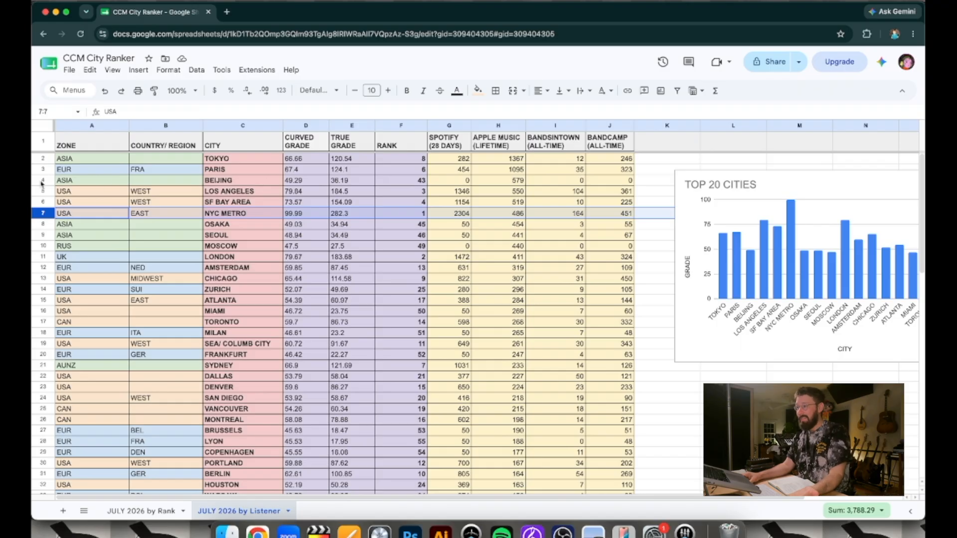
left_click(488, 126)
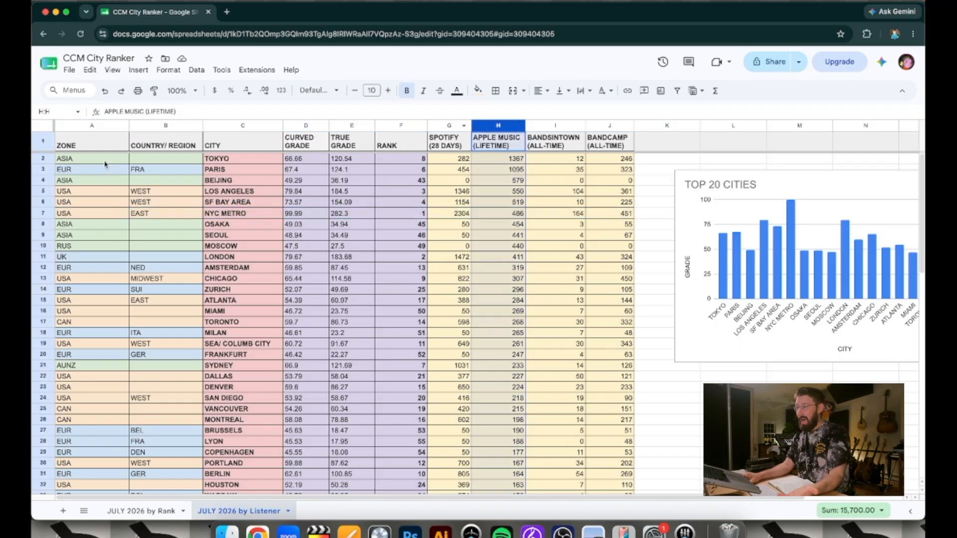
Examine the rows of the Asian cities Tokyo, Beijing, Osaka and Seoul in the Apple Music ordering
left_click(44, 159)
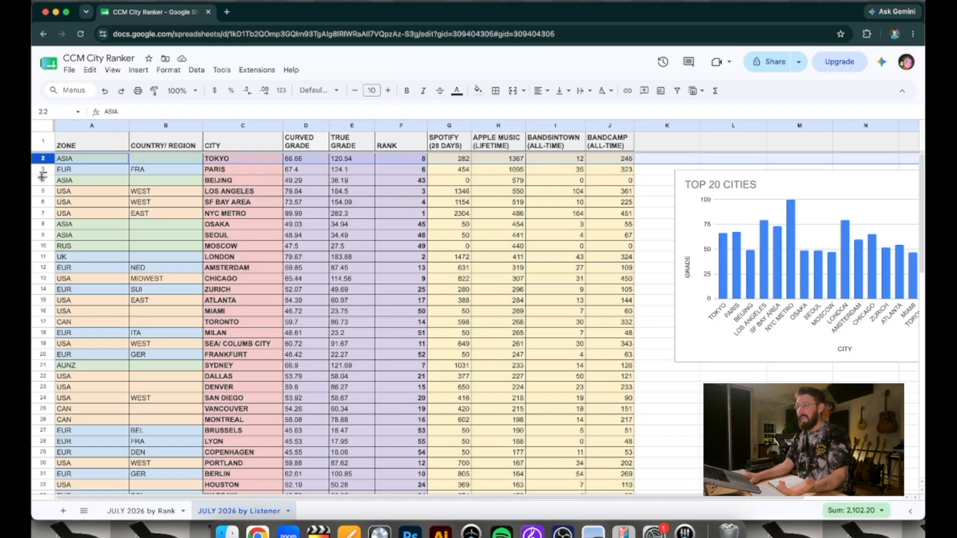
left_click(43, 180)
left_click(43, 224)
left_click(44, 235)
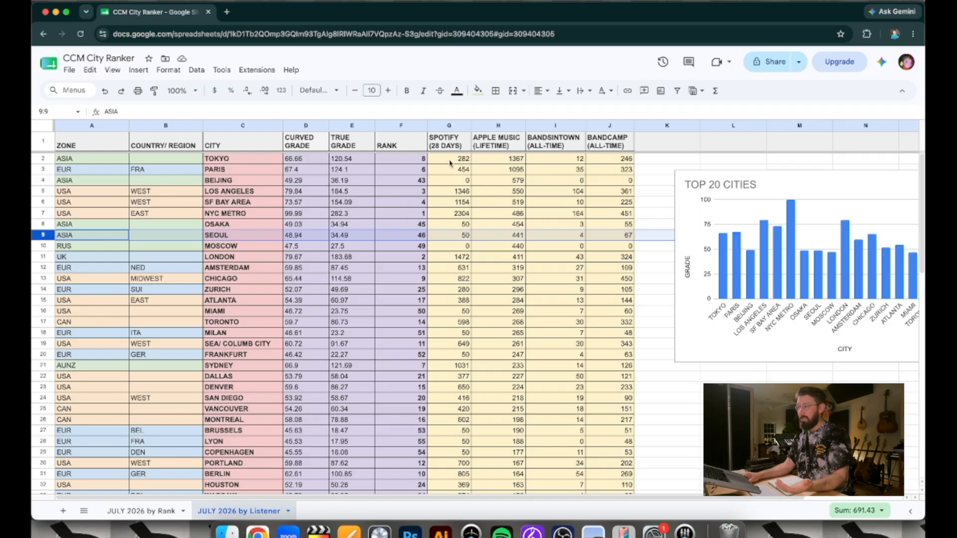
Sort the sheet by the True Grade column from Z to A and check where Tokyo and the other Asian cities rank
left_click(368, 127)
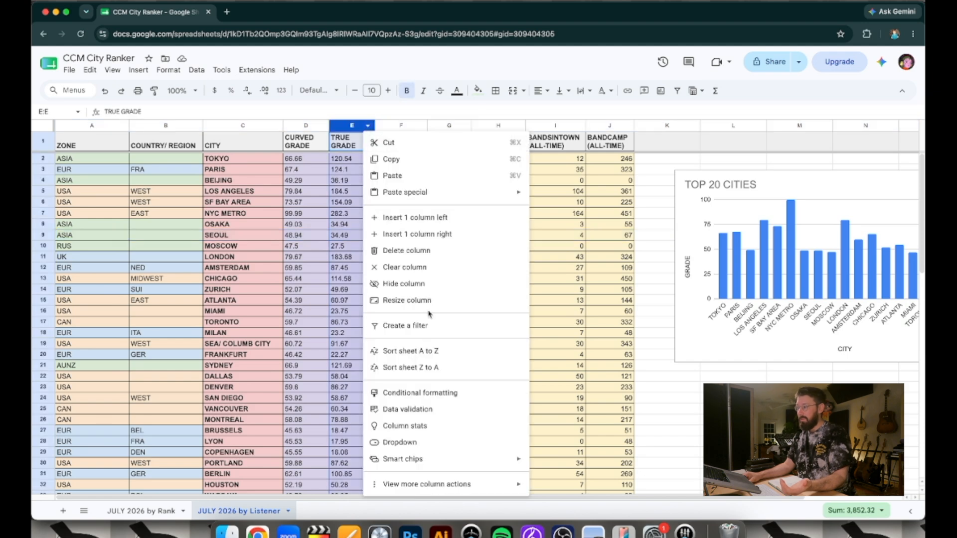
left_click(436, 368)
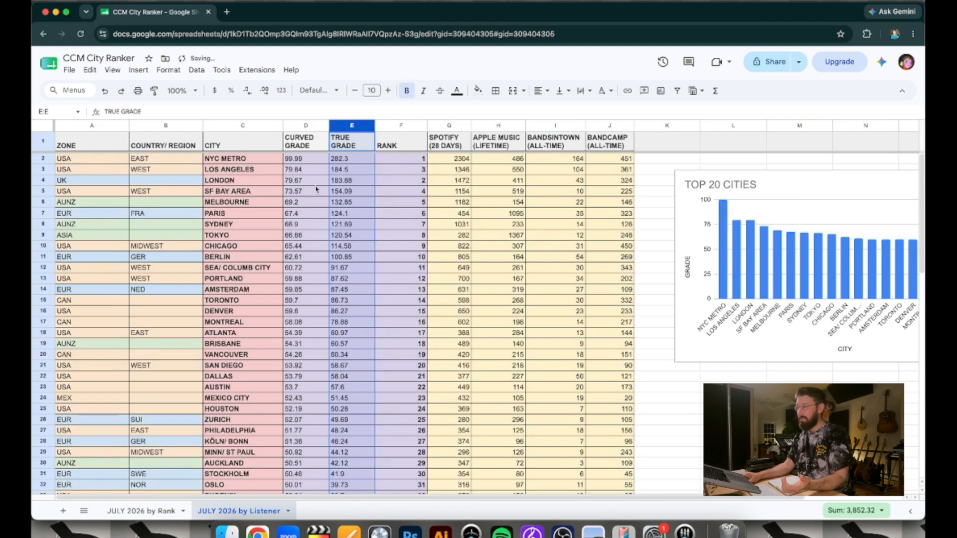
left_click(44, 235)
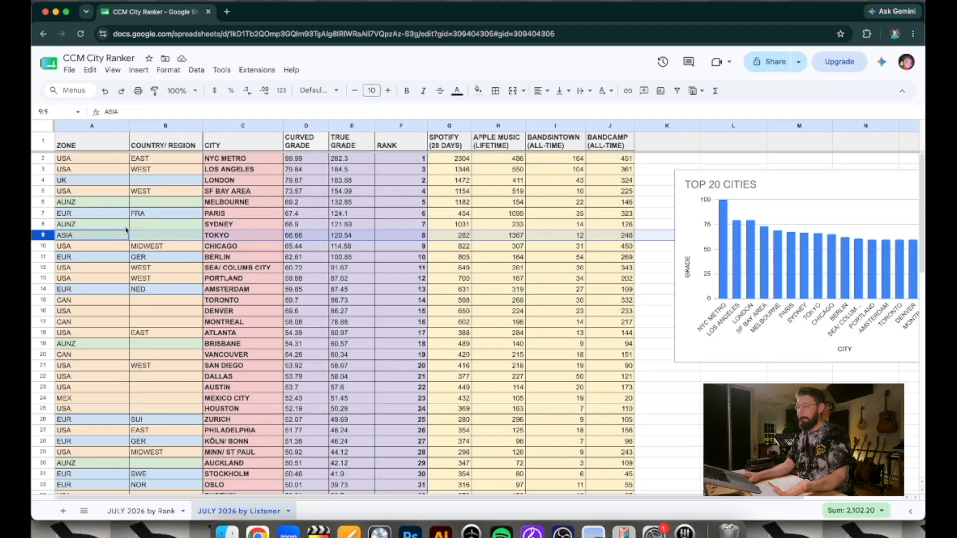
scroll(119, 299, "down", 5)
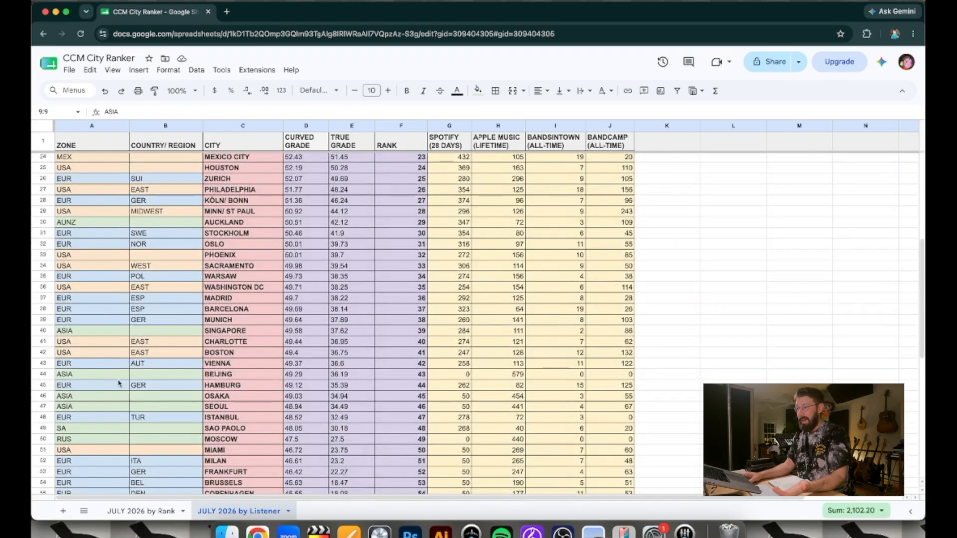
scroll(64, 371, "up", 2)
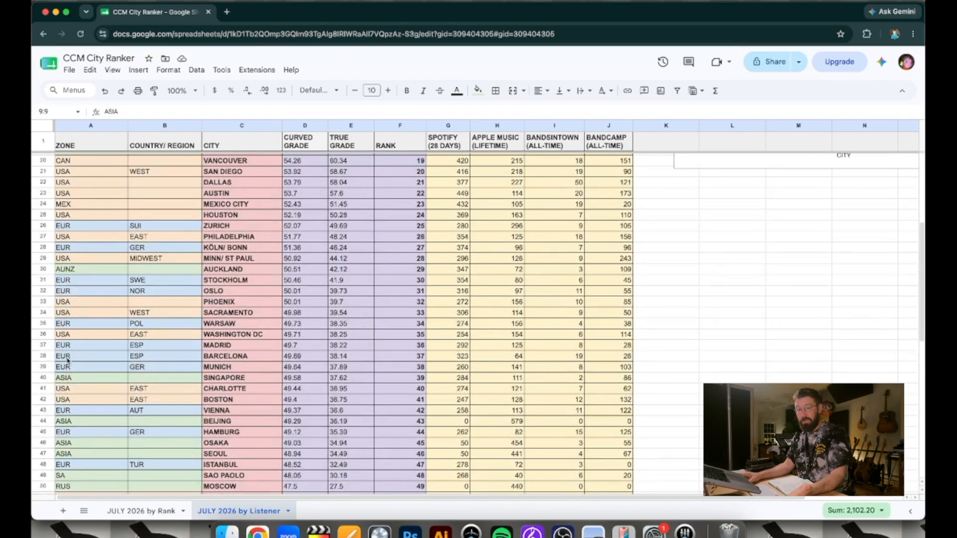
scroll(67, 360, "up", 6)
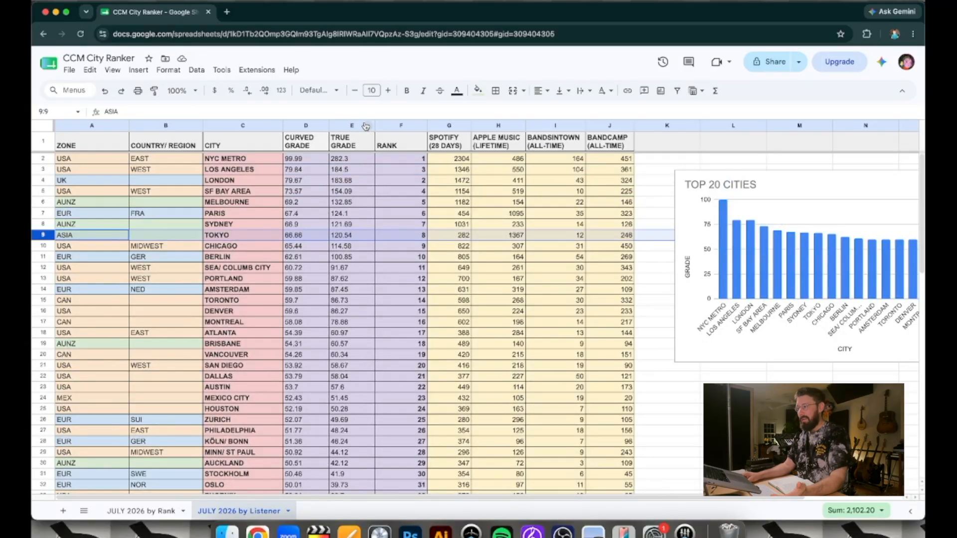
Sort the sheet by the Spotify (28 Days) column from Z to A and compare NYC Metro's rank with the Paris row
left_click(462, 126)
left_click(548, 368)
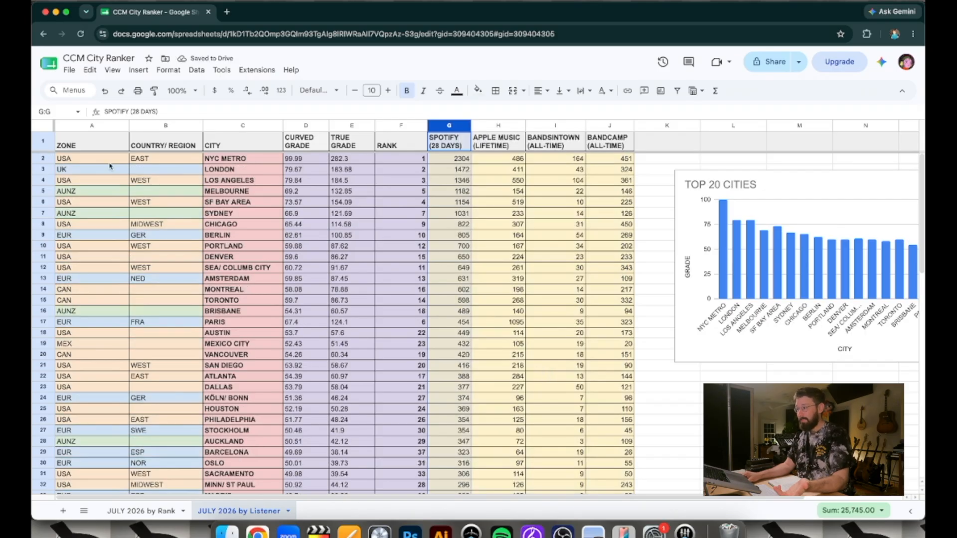
left_click(407, 160)
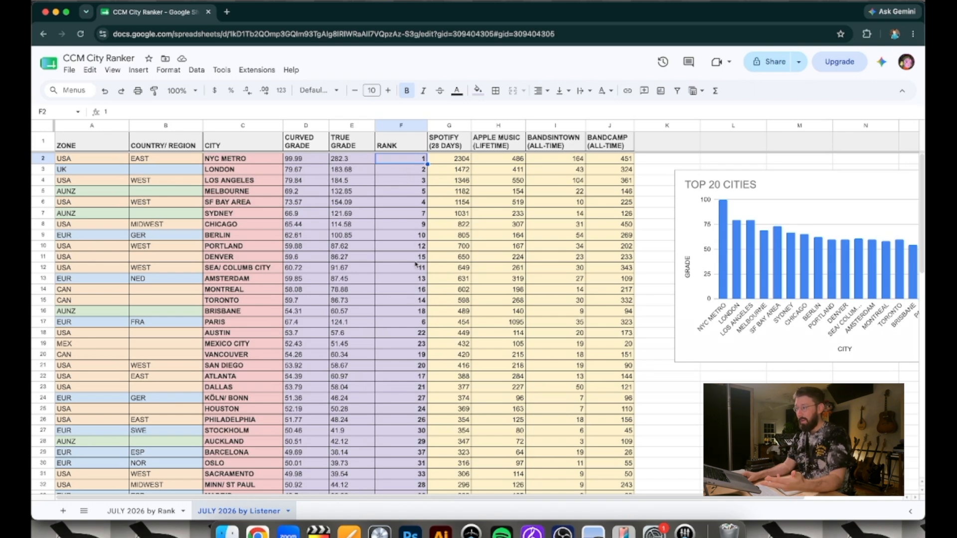
left_click(44, 324)
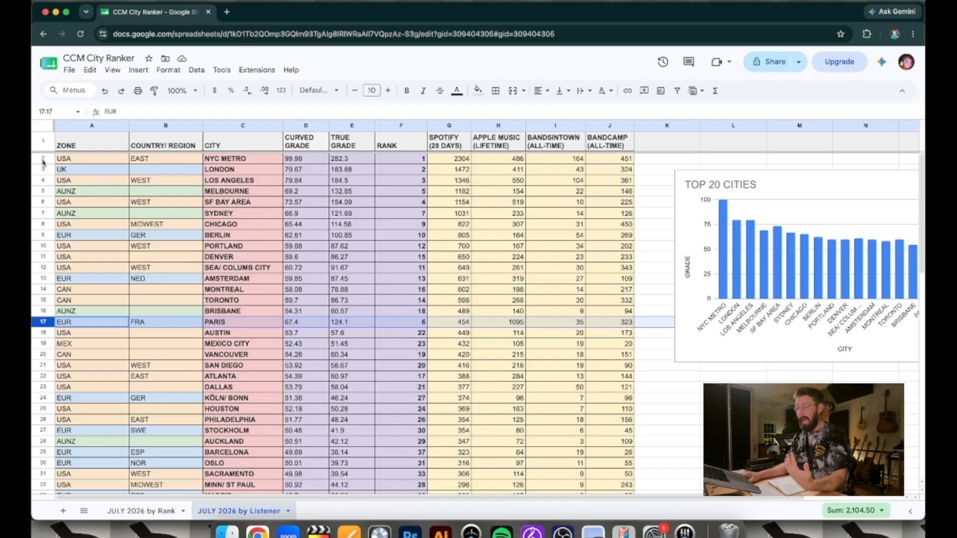
scroll(60, 375, "down", 3)
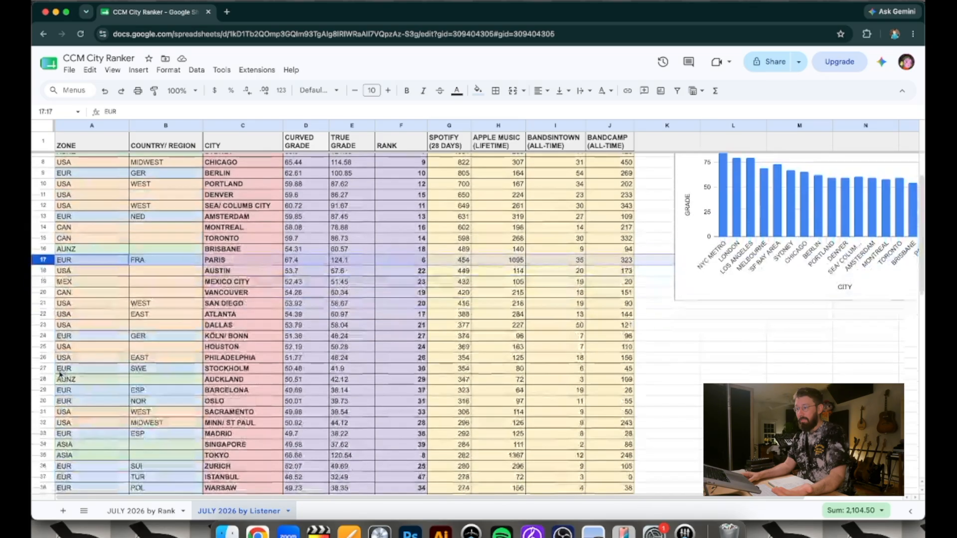
scroll(64, 369, "up", 3)
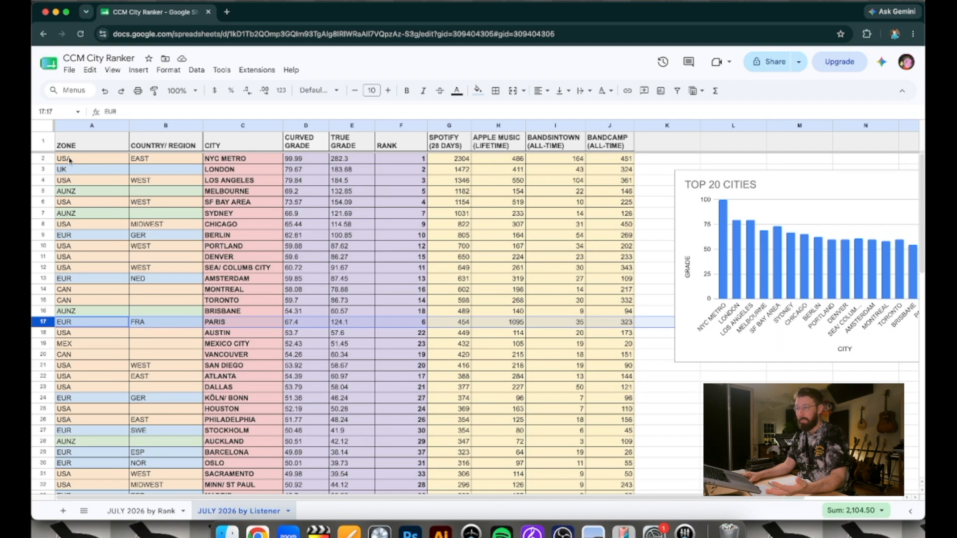
Check the country/region entries of the Spotify-sorted cities, from NYC Metro and London down to Atlanta
left_click(161, 163)
left_click(161, 171)
left_click(159, 378)
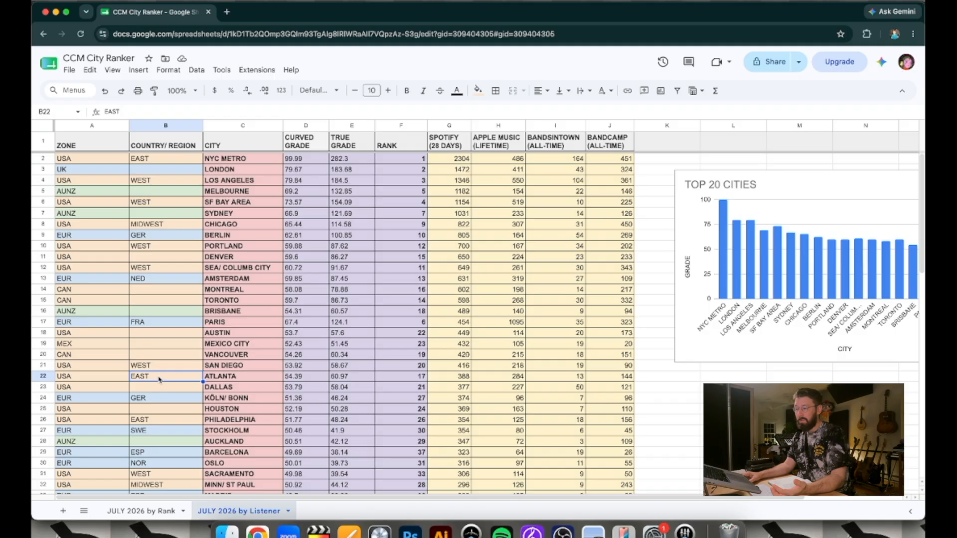
scroll(186, 355, "down", 2)
scroll(186, 355, "up", 2)
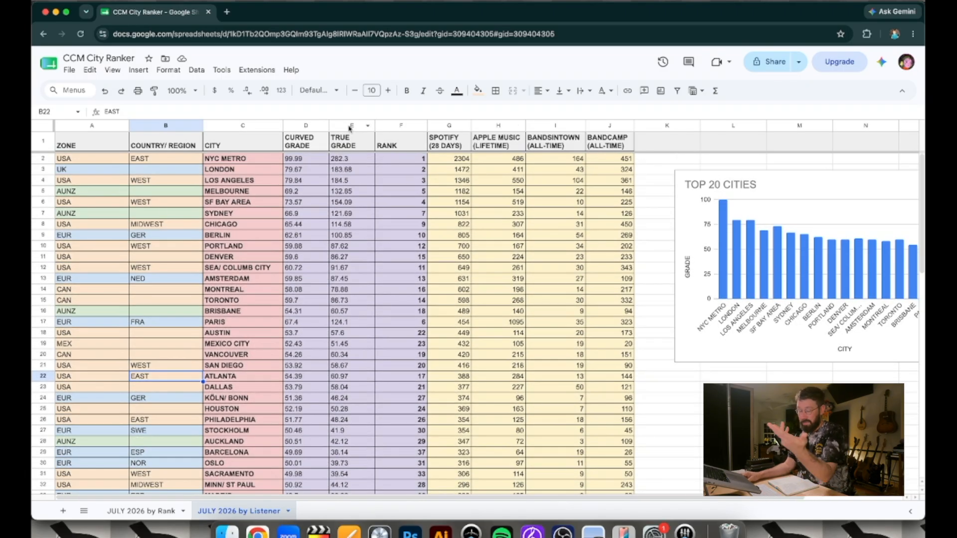
Sort the sheet by the True Grade column from Z to A and check the region of Los Angeles
left_click(369, 128)
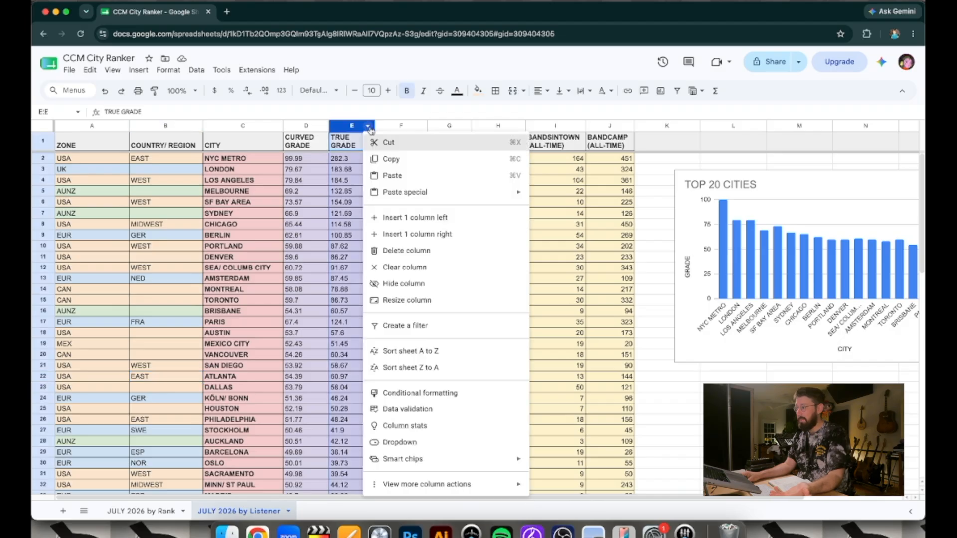
left_click(451, 373)
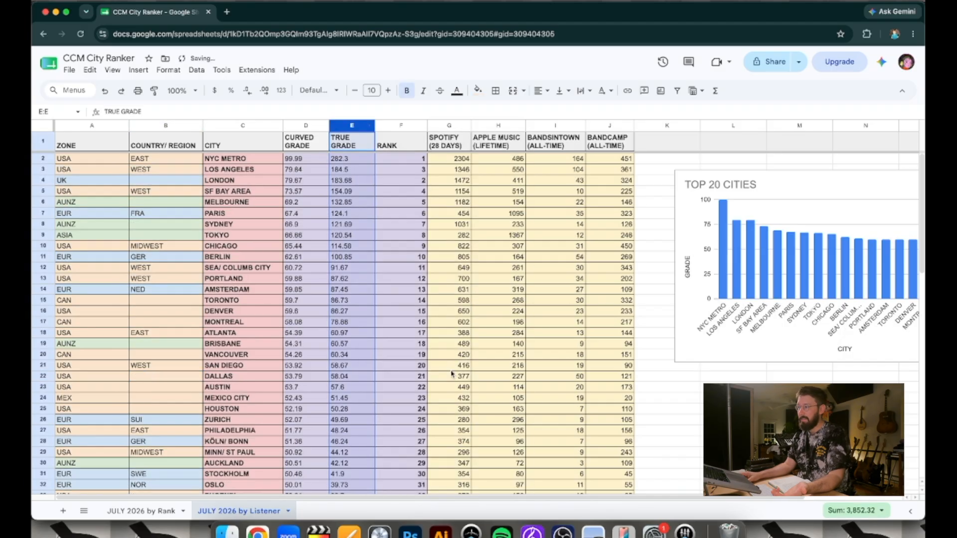
left_click(164, 171)
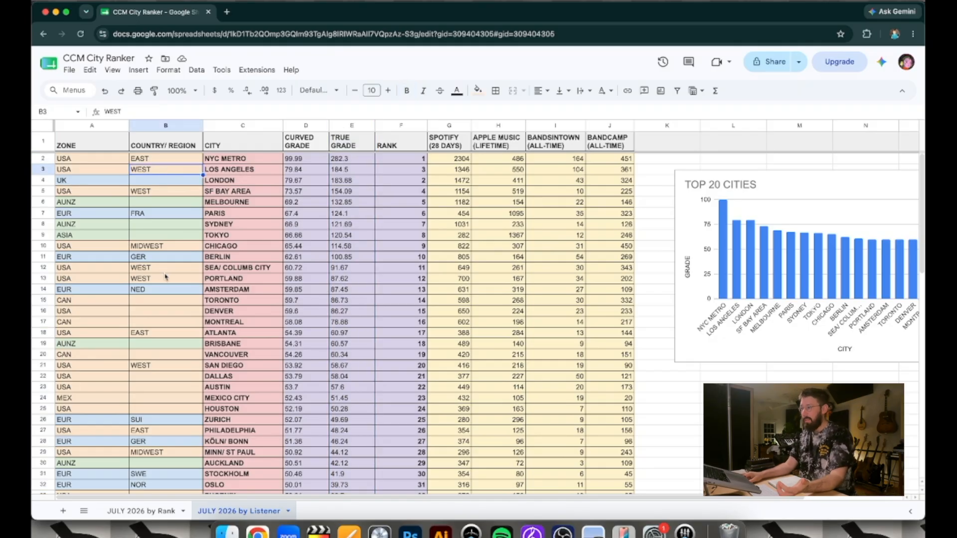
Review the UK and EUR cities London, Paris, Berlin and Amsterdam, and scan the lower-ranked cities for others in the same zones
left_click(168, 182)
left_click(162, 215)
left_click(156, 259)
left_click(157, 293)
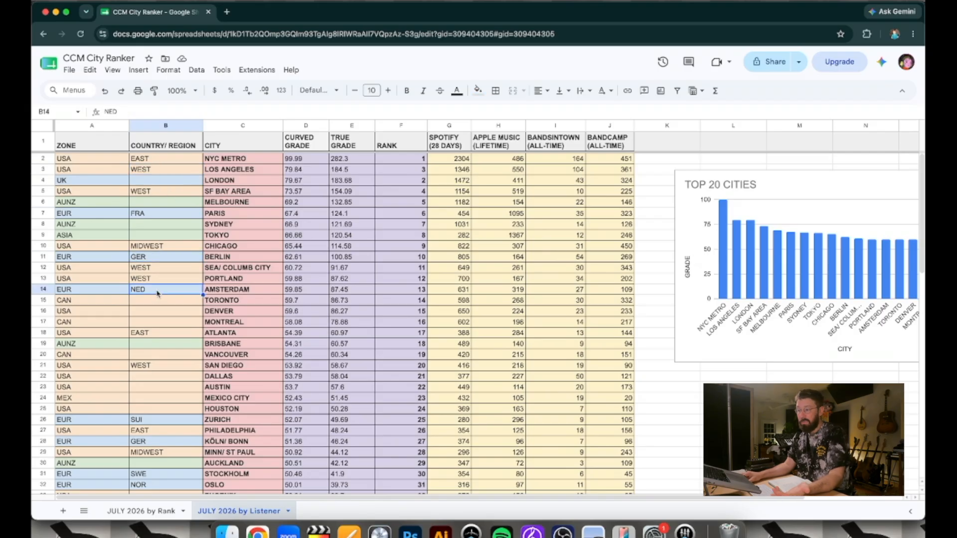
left_click(144, 183)
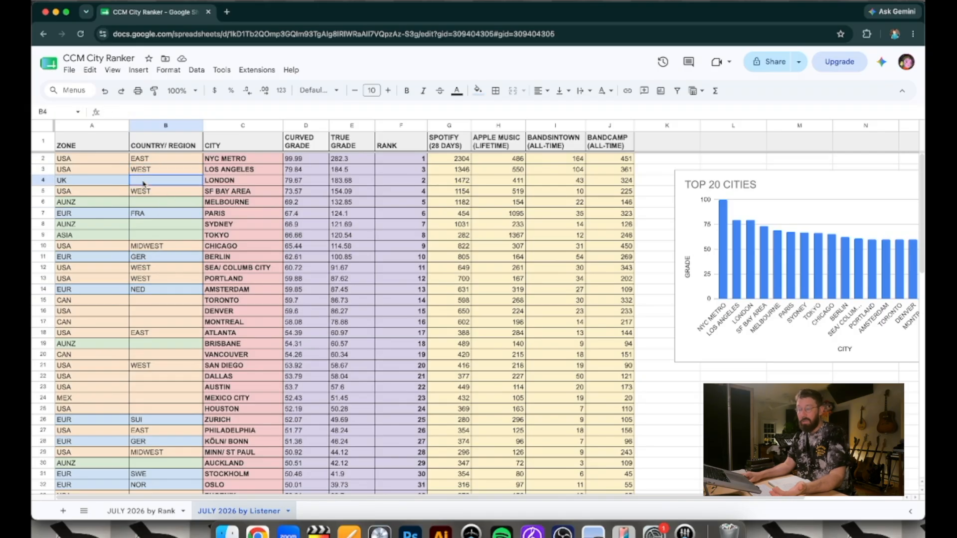
left_click(44, 180)
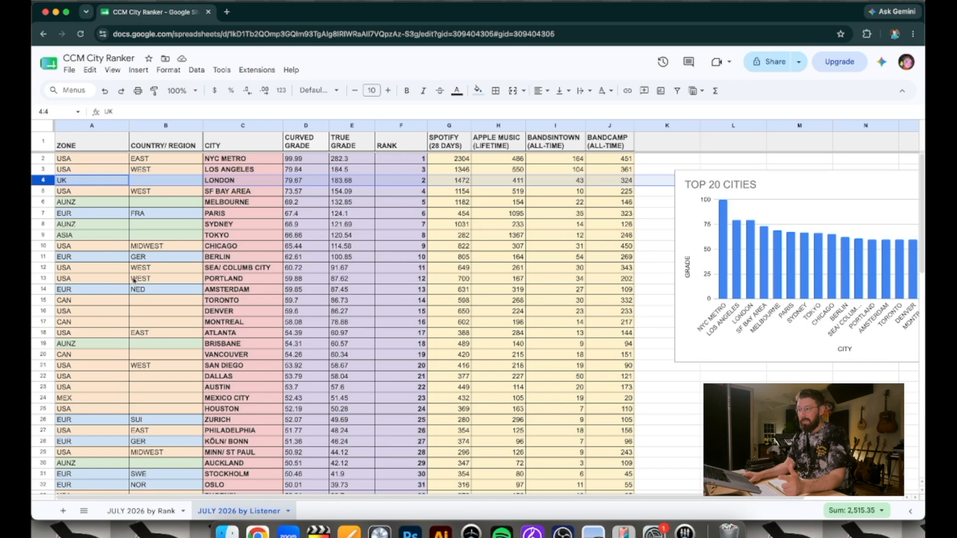
scroll(184, 339, "down", 3)
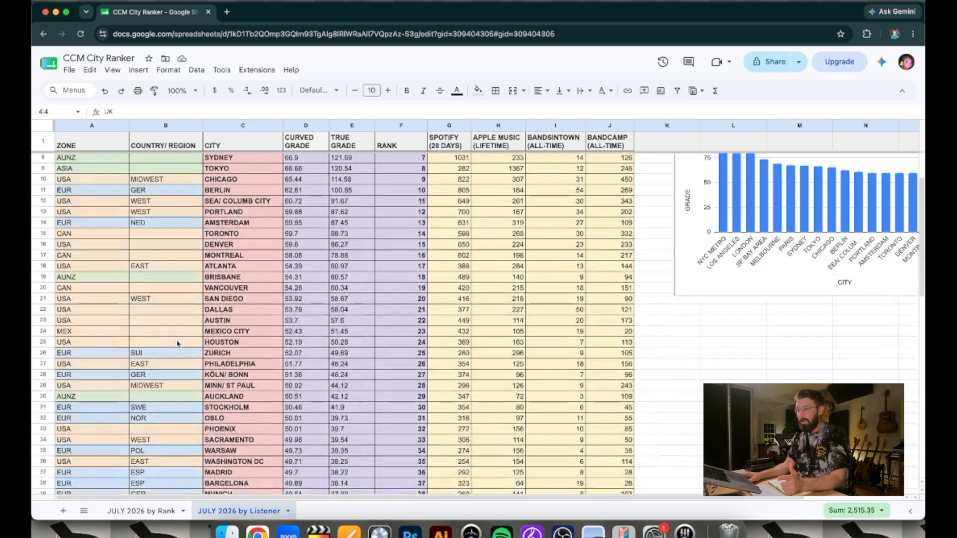
scroll(177, 344, "down", 10)
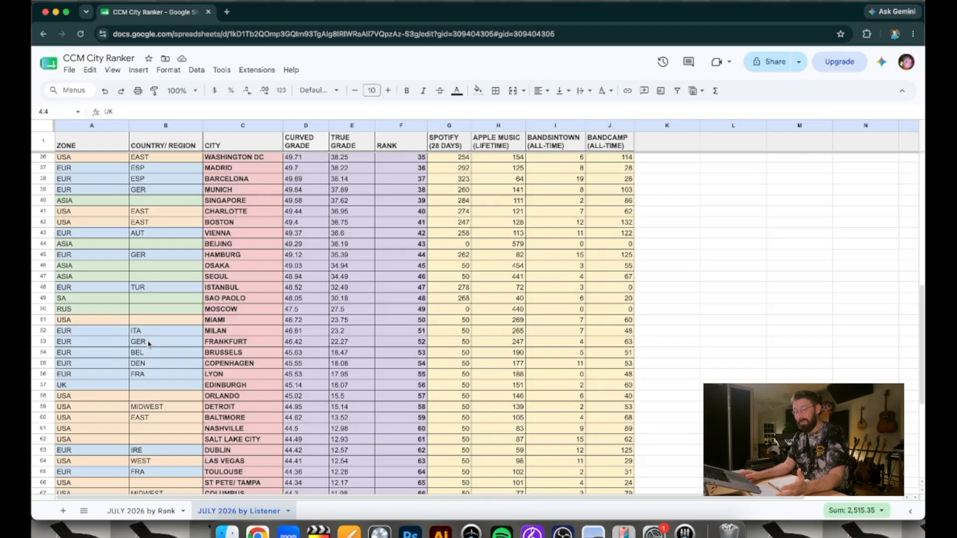
scroll(148, 344, "up", 10)
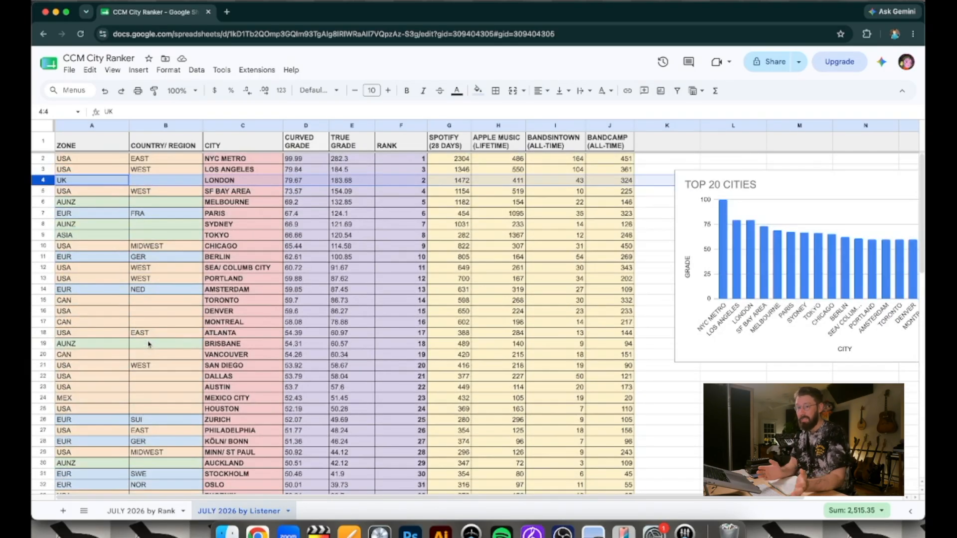